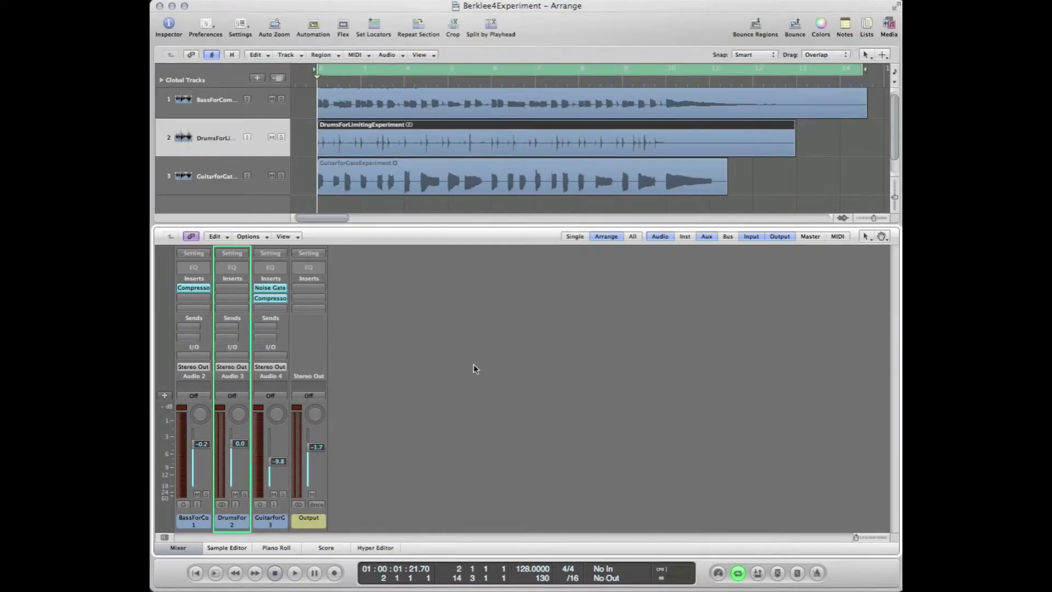
Open the drums channel's empty insert slot menu to Dynamics > Compressor
left_click(233, 288)
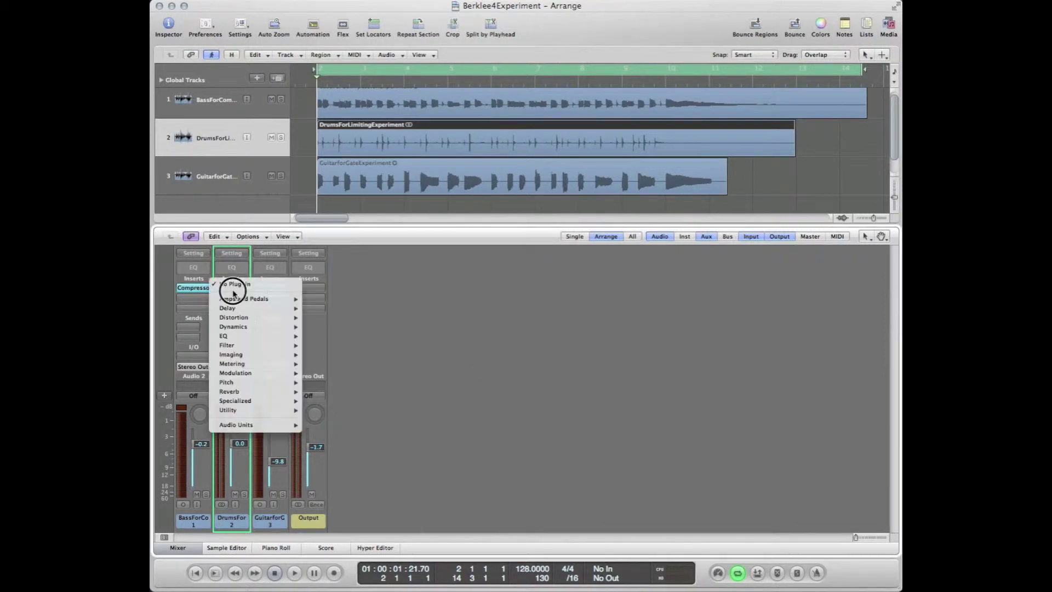
mouse_move(249, 326)
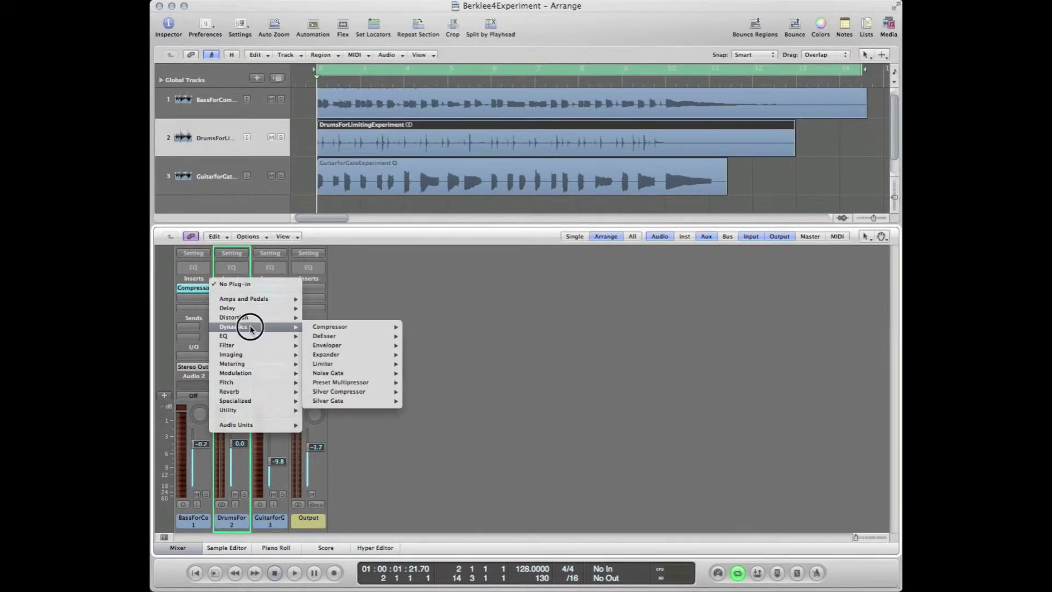
mouse_move(347, 328)
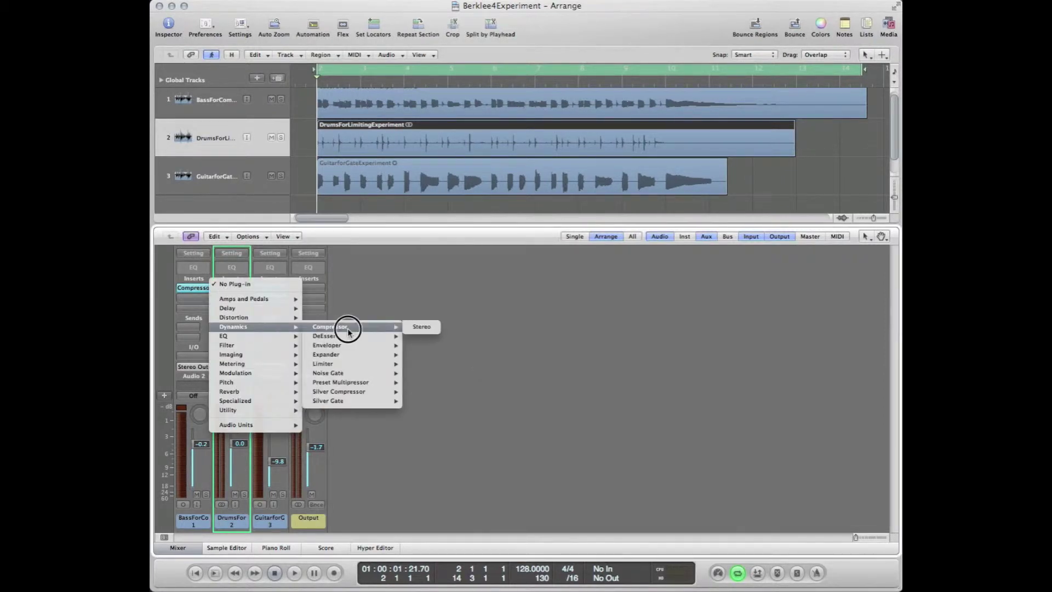
Insert a stereo Compressor on the drums channel and switch its view between Controls and Editor
left_click(425, 326)
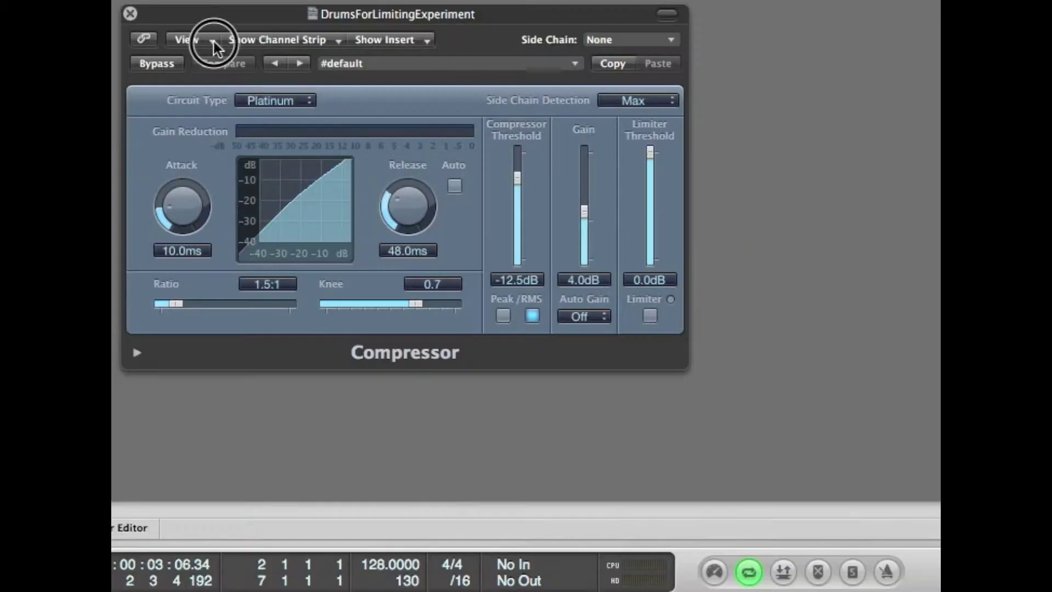
left_click(214, 42)
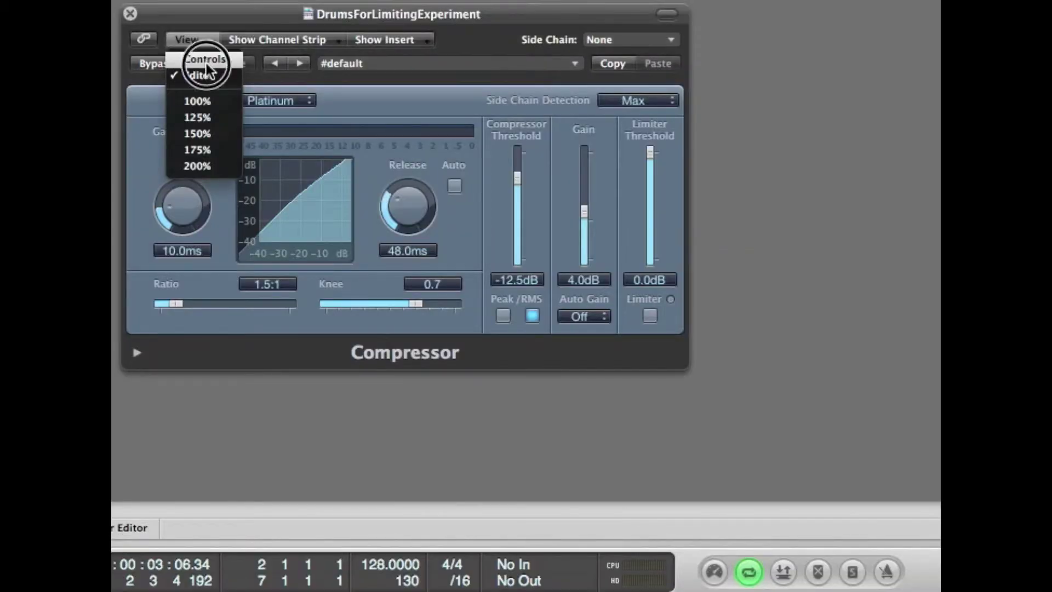
left_click(206, 59)
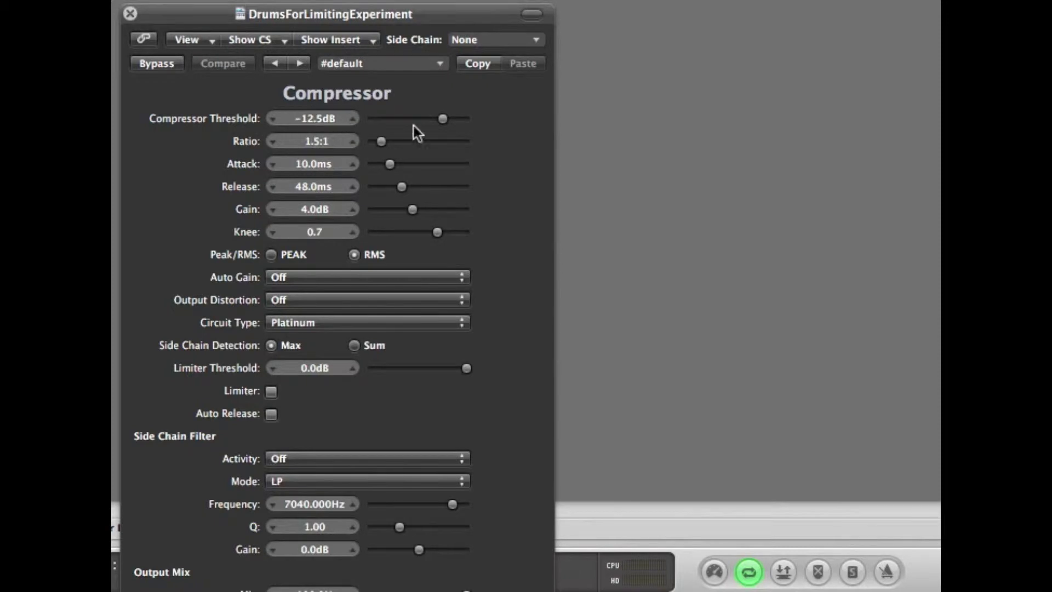
left_click(208, 40)
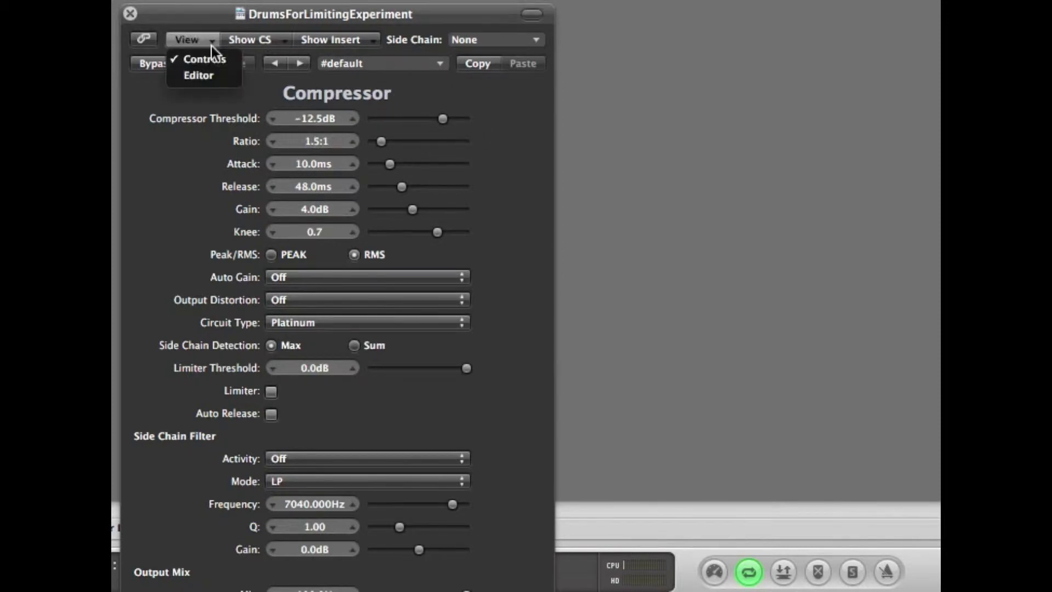
left_click(209, 80)
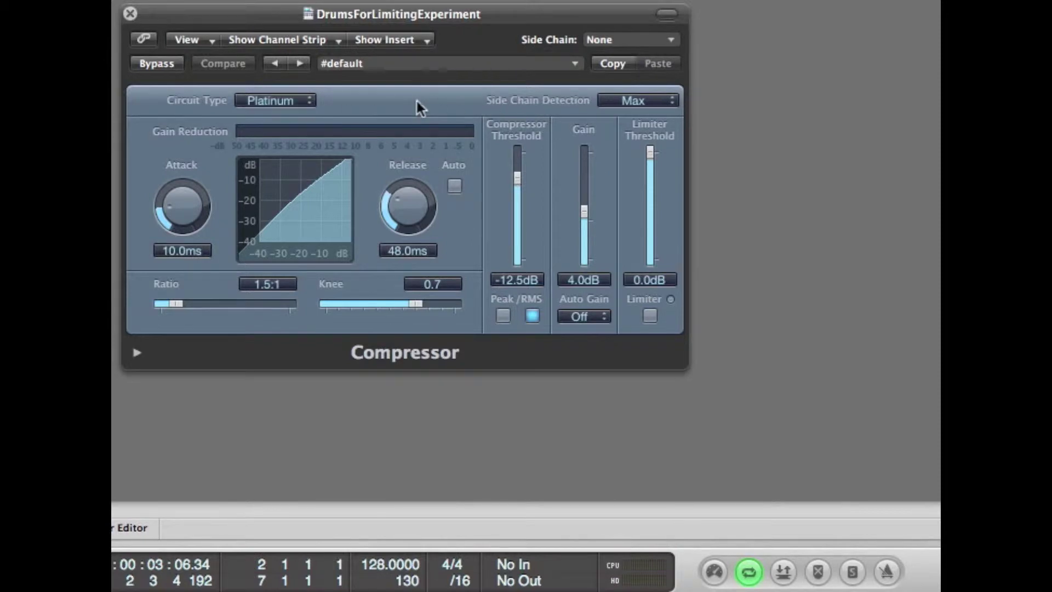
Browse the window's channel and insert lists, viewing the Channel EQ before returning to the Compressor
left_click(339, 44)
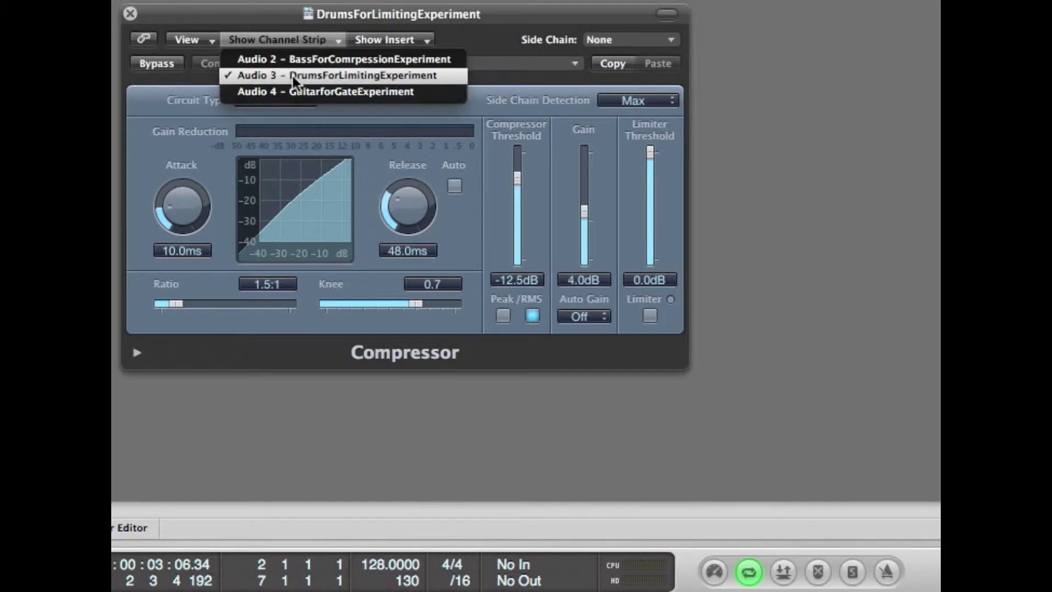
left_click(338, 38)
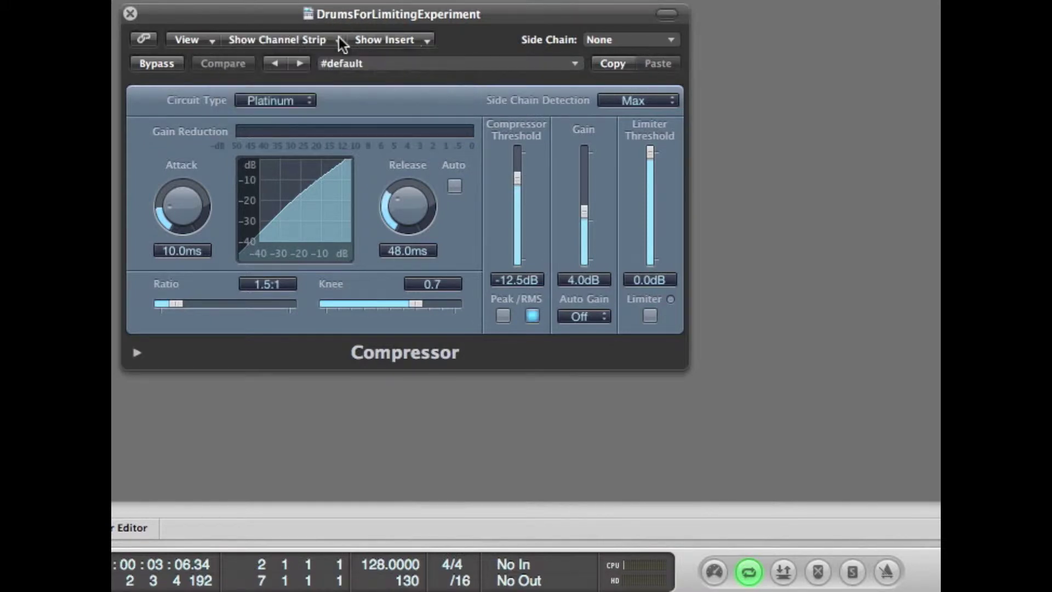
left_click(425, 41)
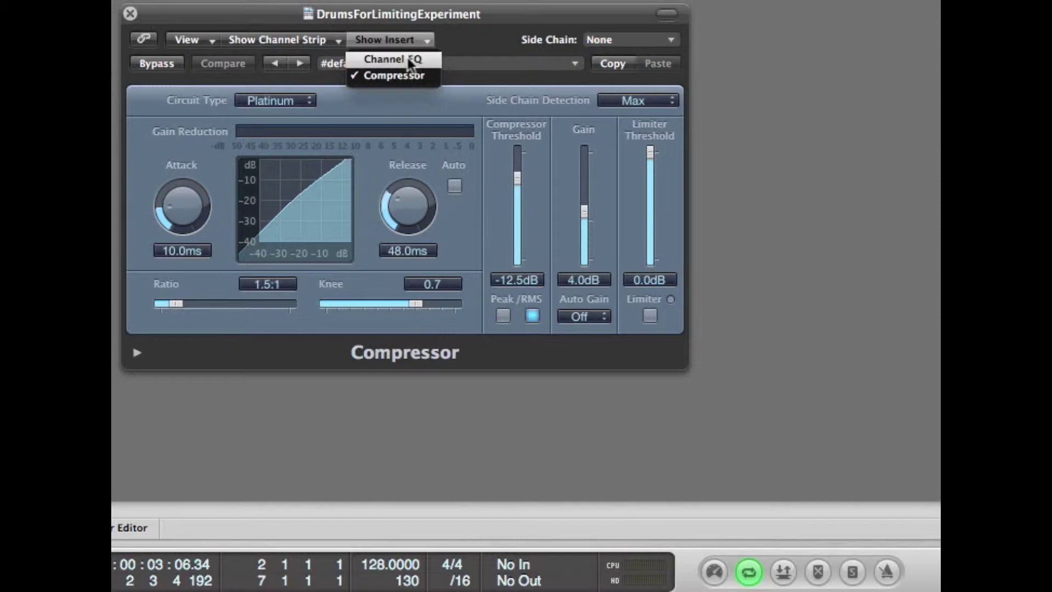
left_click(409, 60)
left_click(422, 40)
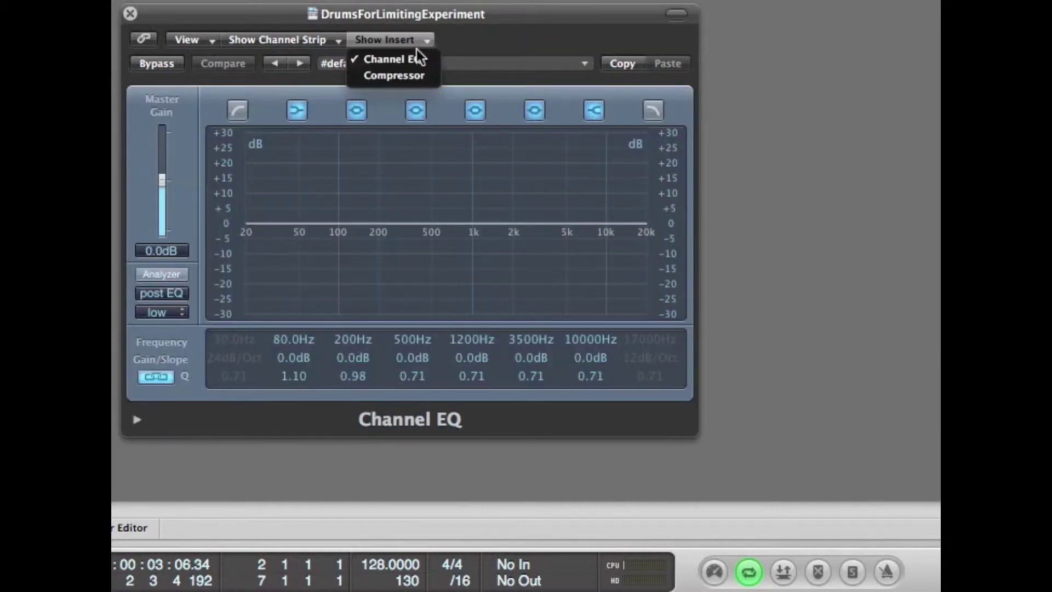
left_click(411, 76)
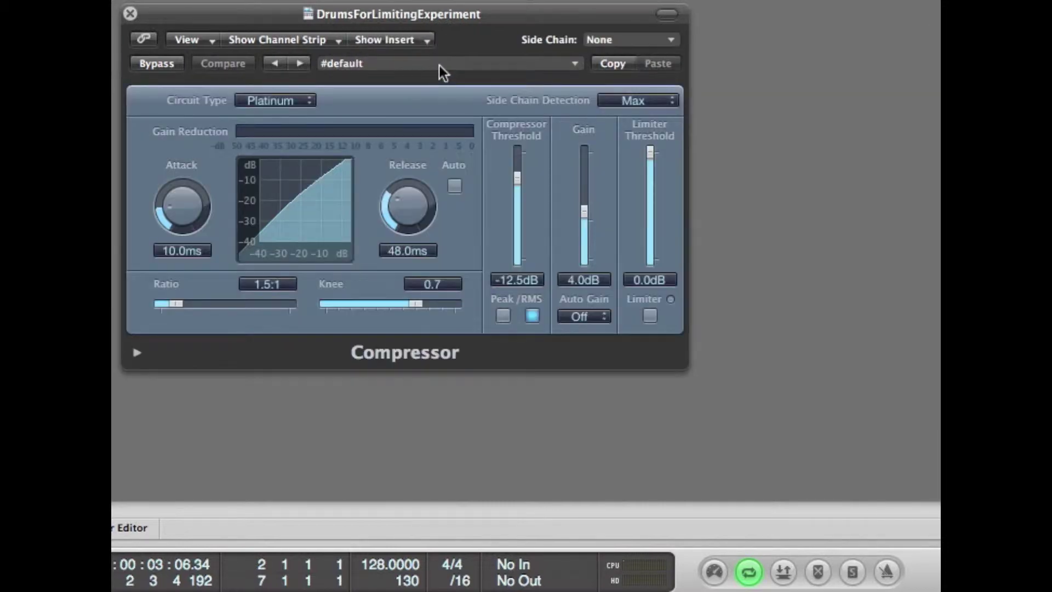
Bypass the compressor, step through FET Live Drums, Opto Drum Kit and Opto Toms presets, and compare
left_click(156, 65)
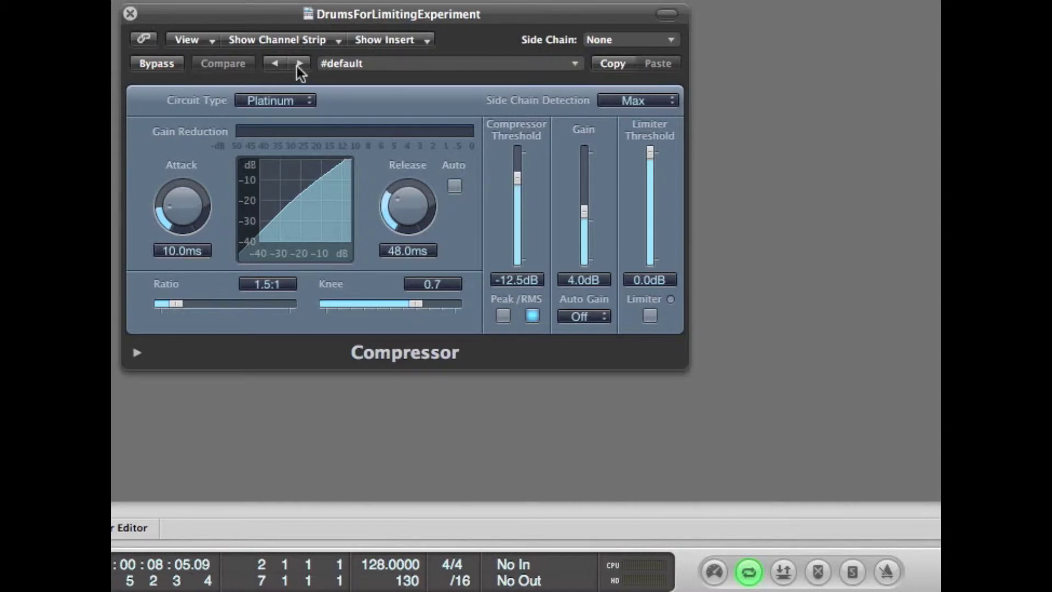
left_click(301, 65)
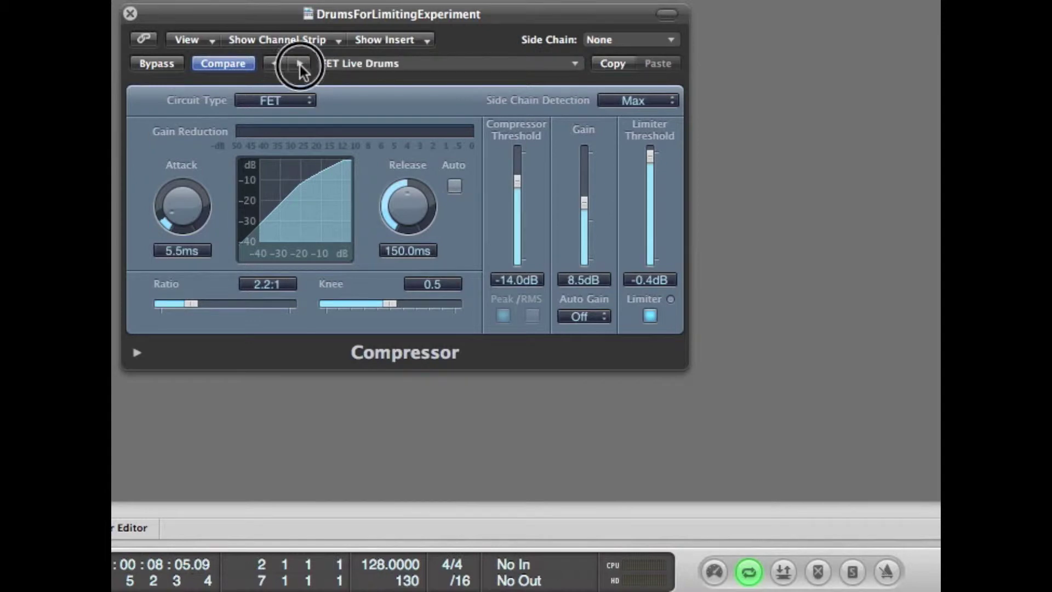
left_click(300, 64)
left_click(300, 64)
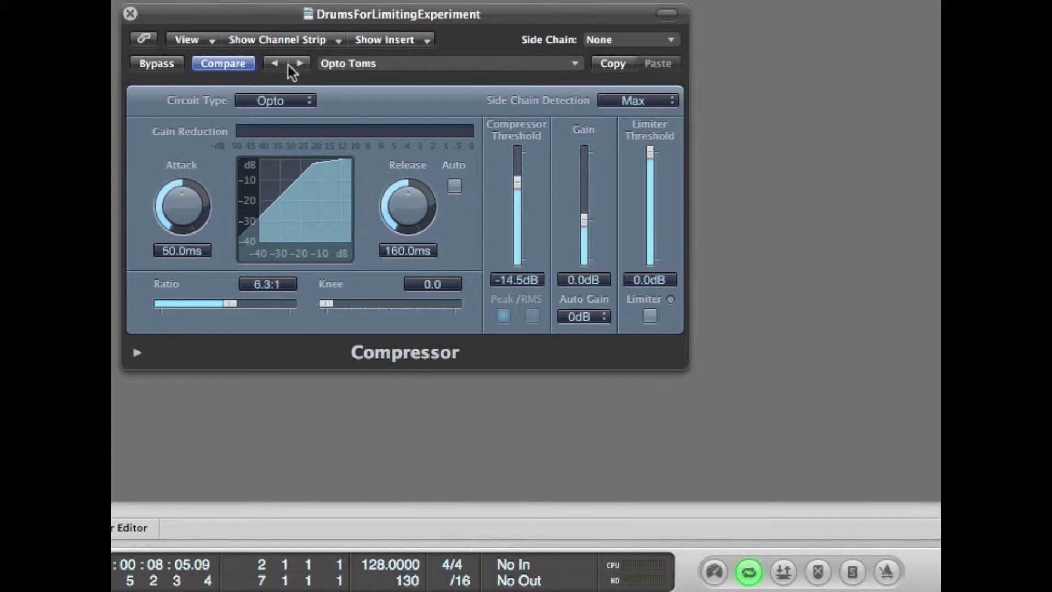
left_click(275, 64)
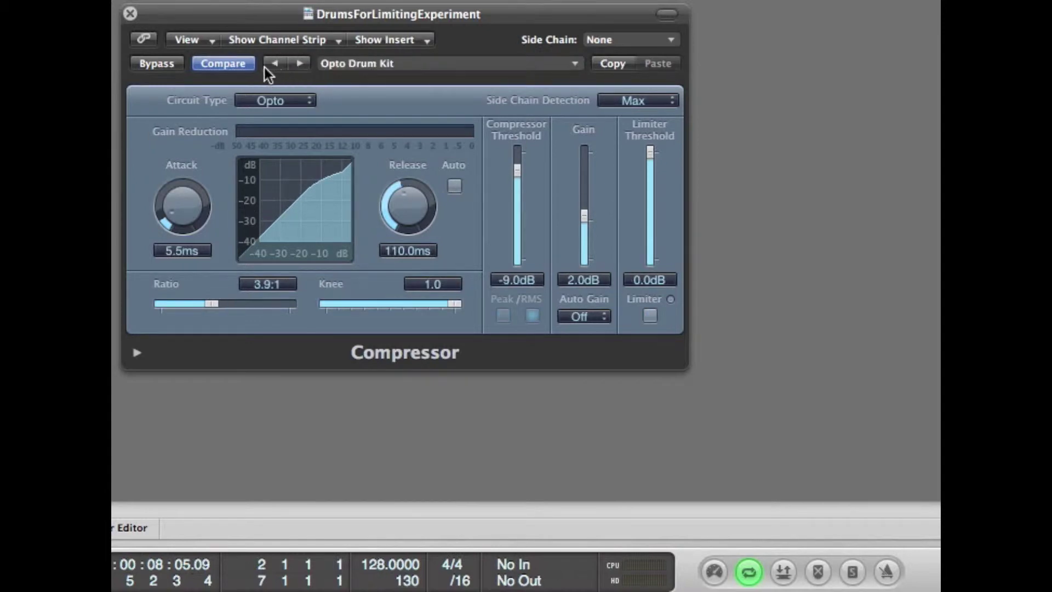
left_click(221, 63)
left_click(223, 63)
Load FET Live Drums, then the Type R Kick Drum preset, and copy the settings
left_click(575, 65)
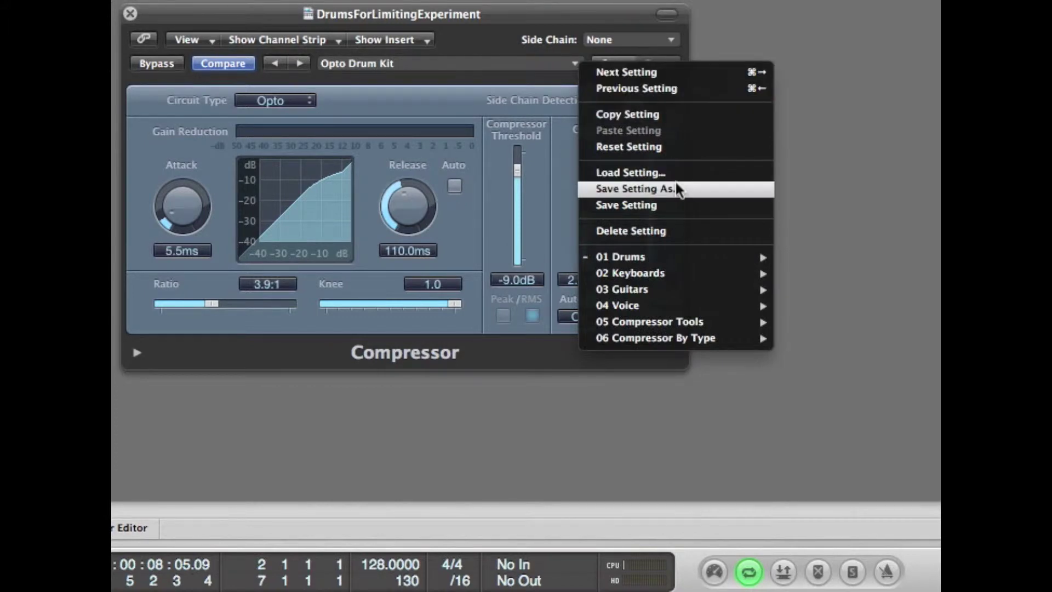
mouse_move(688, 257)
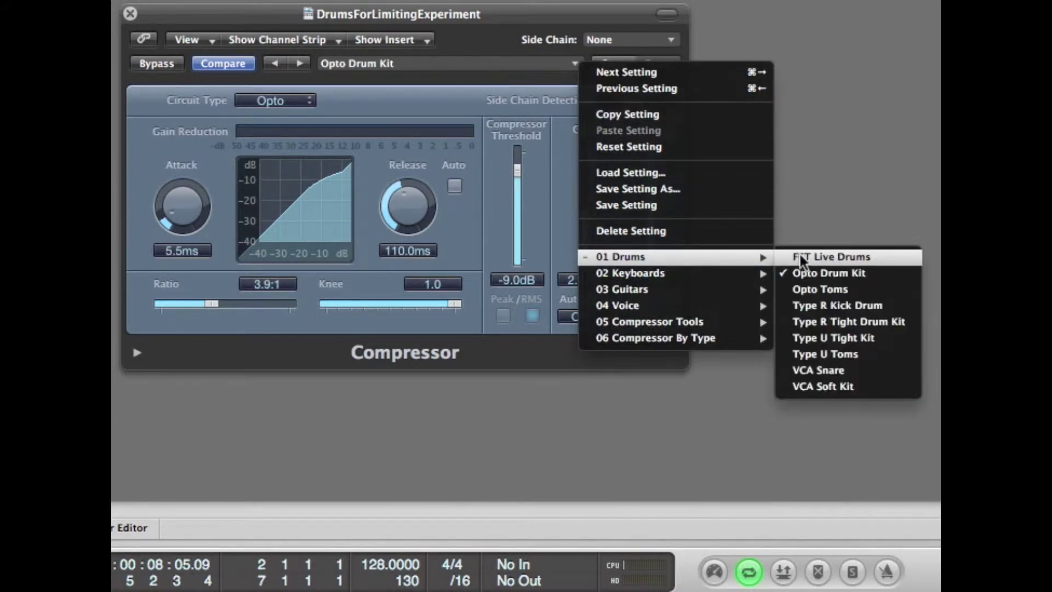
left_click(838, 258)
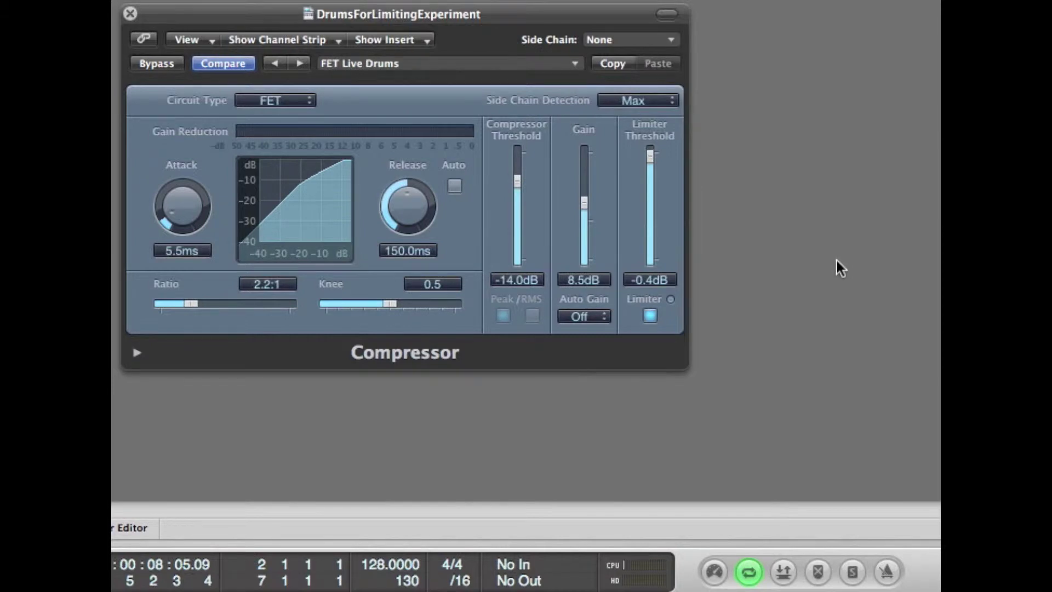
left_click(576, 63)
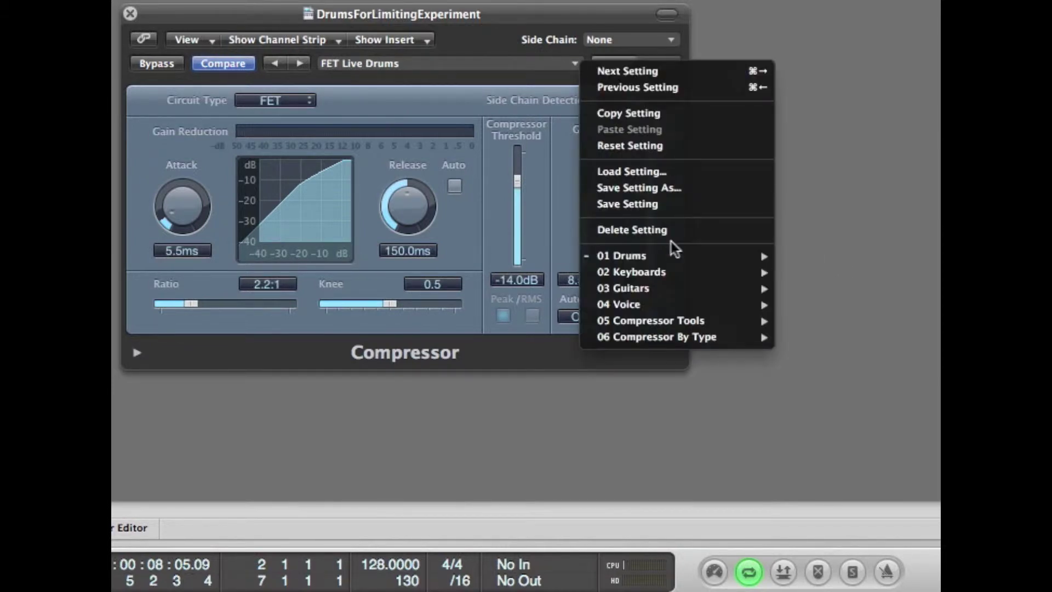
mouse_move(689, 254)
left_click(808, 305)
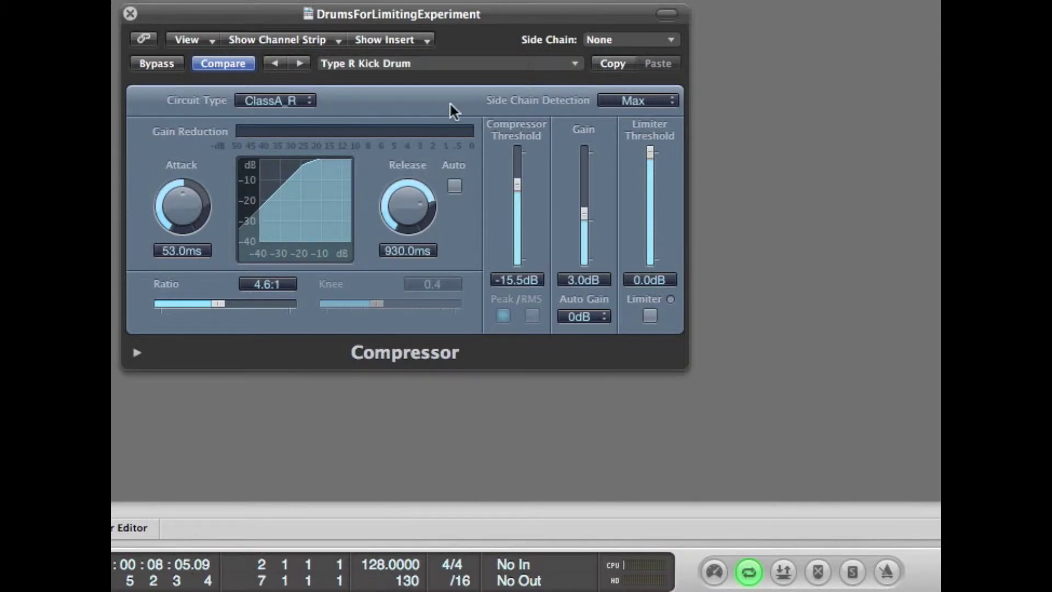
left_click(604, 65)
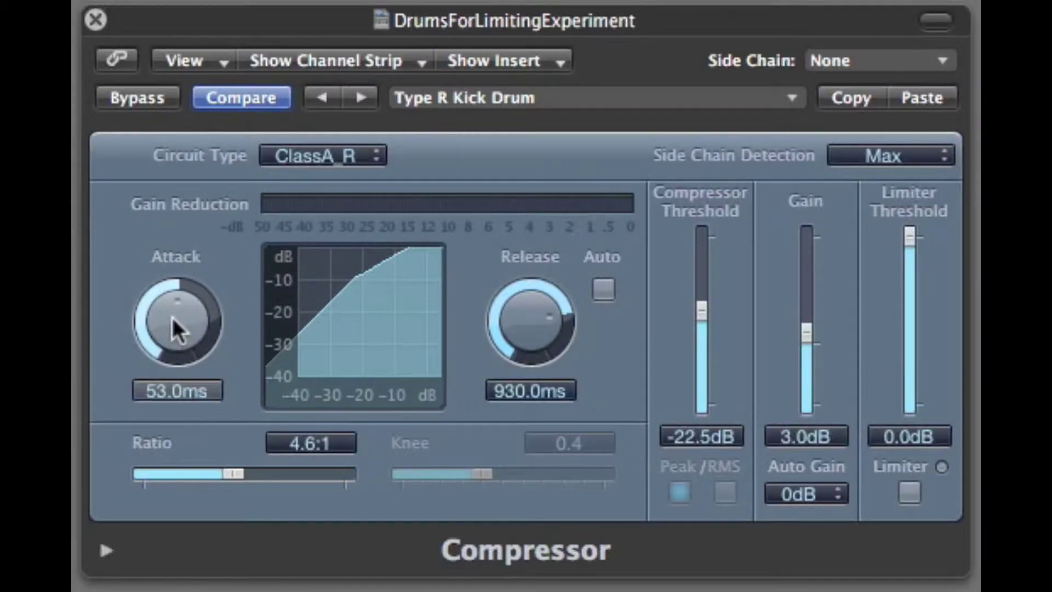
Set attack to 38.0 ms, release to 440.0 ms, threshold to -31.5 dB and gain to -0.5 dB
left_click_drag(178, 201, 175, 152)
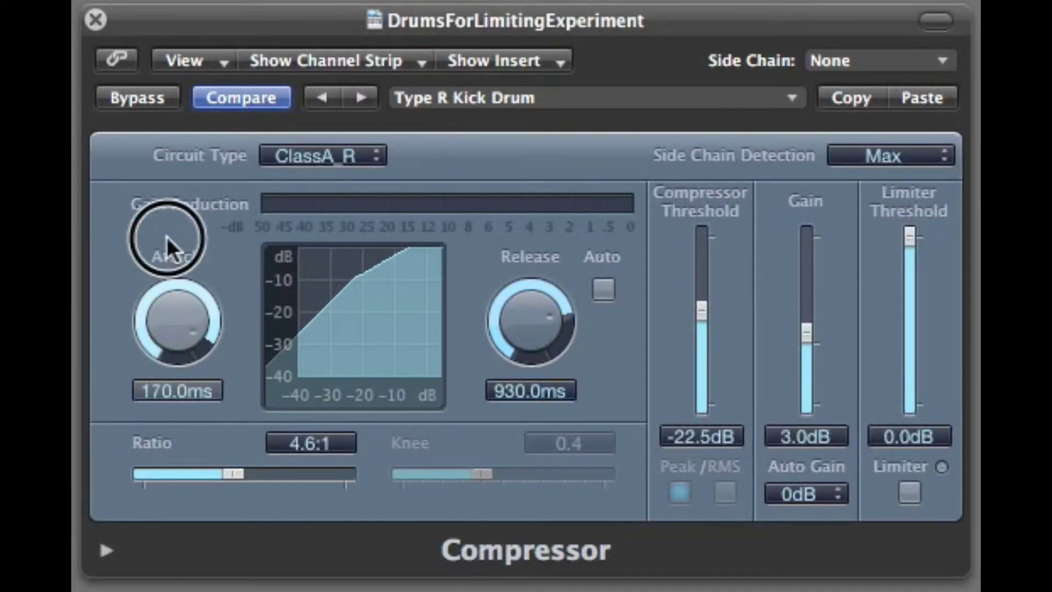
left_click_drag(166, 237, 254, 341)
left_click_drag(533, 333, 520, 365)
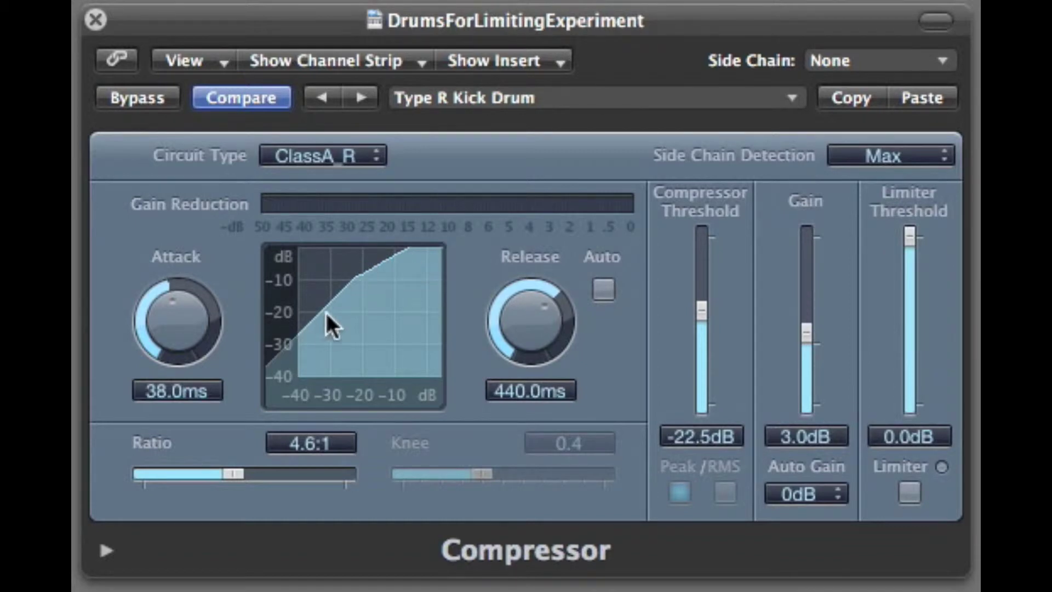
left_click_drag(700, 305, 698, 337)
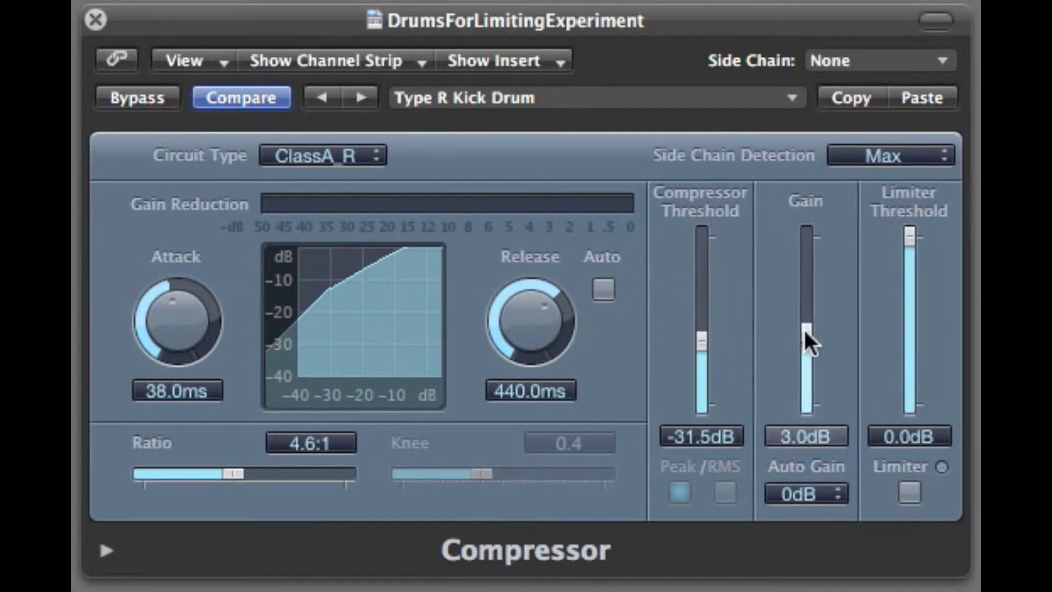
mouse_move(805, 334)
left_mouse_down()
mouse_move(805, 291)
mouse_move(803, 341)
left_mouse_up()
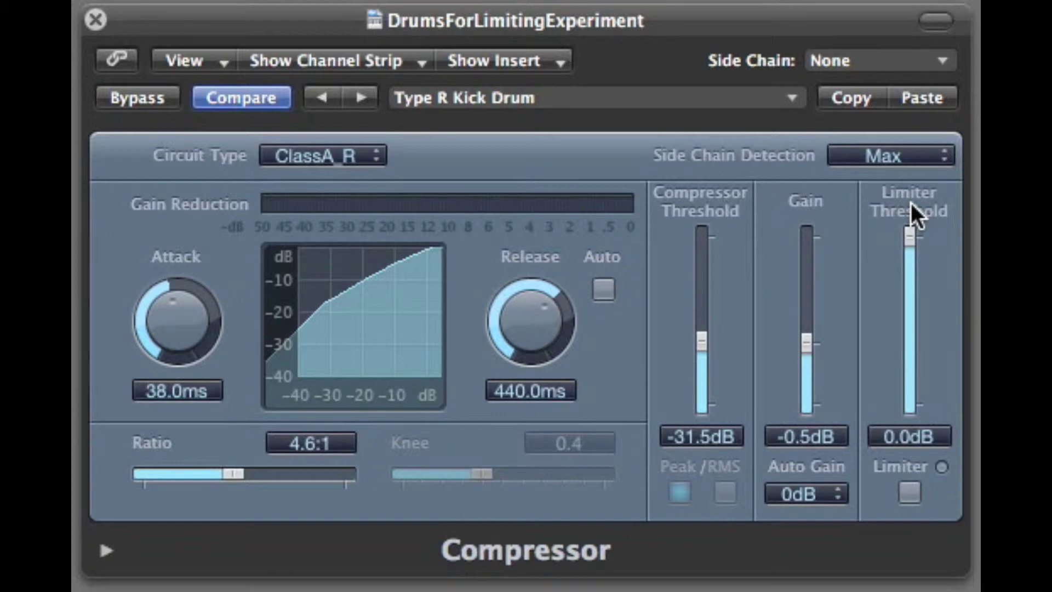
Switch the compressor's circuit type to VCA, then to Platinum
left_click(379, 162)
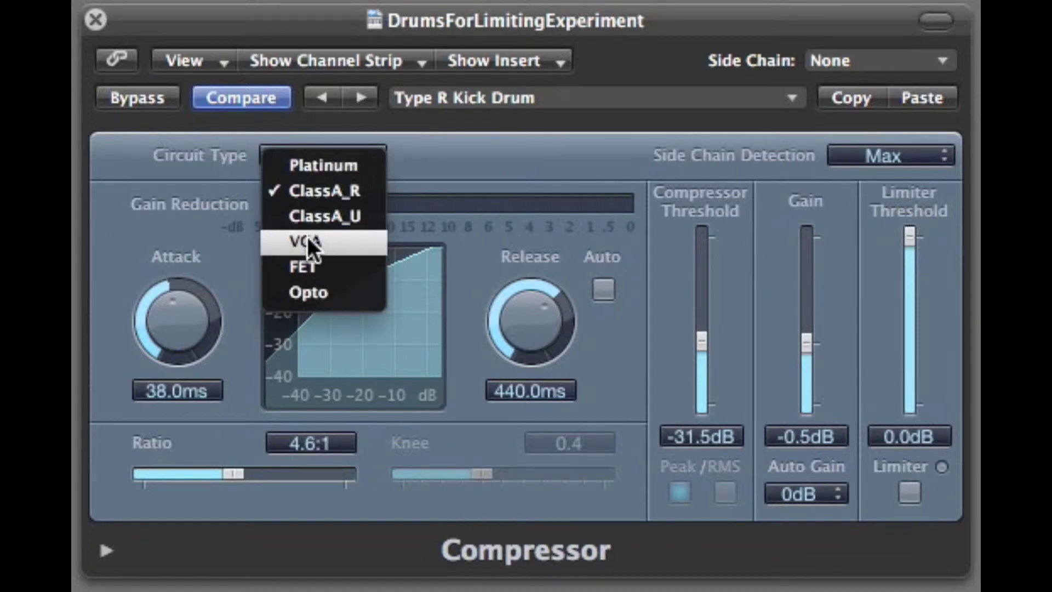
left_click(308, 240)
left_click(370, 156)
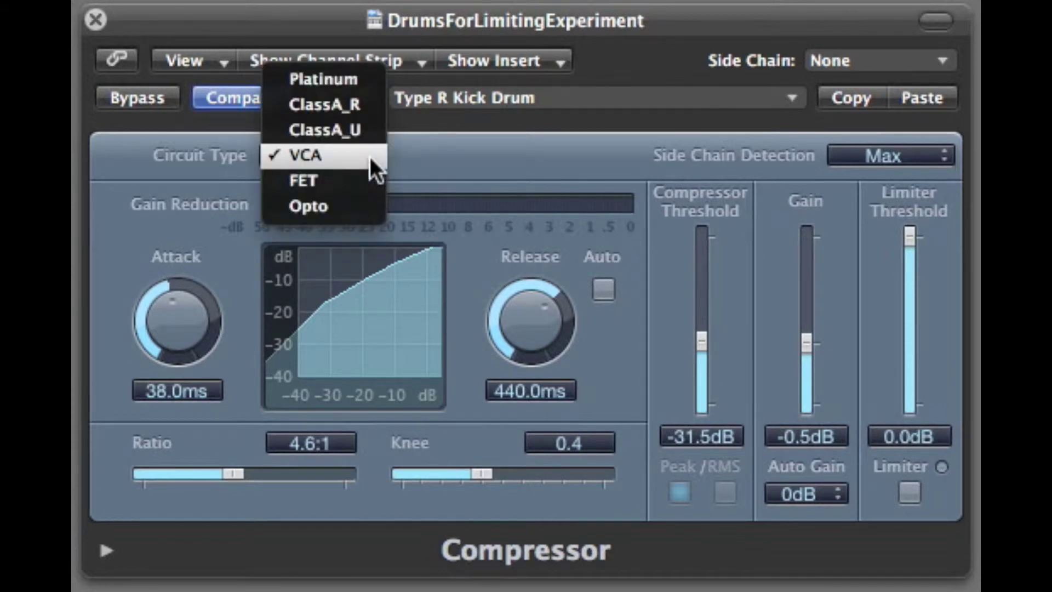
left_click(353, 81)
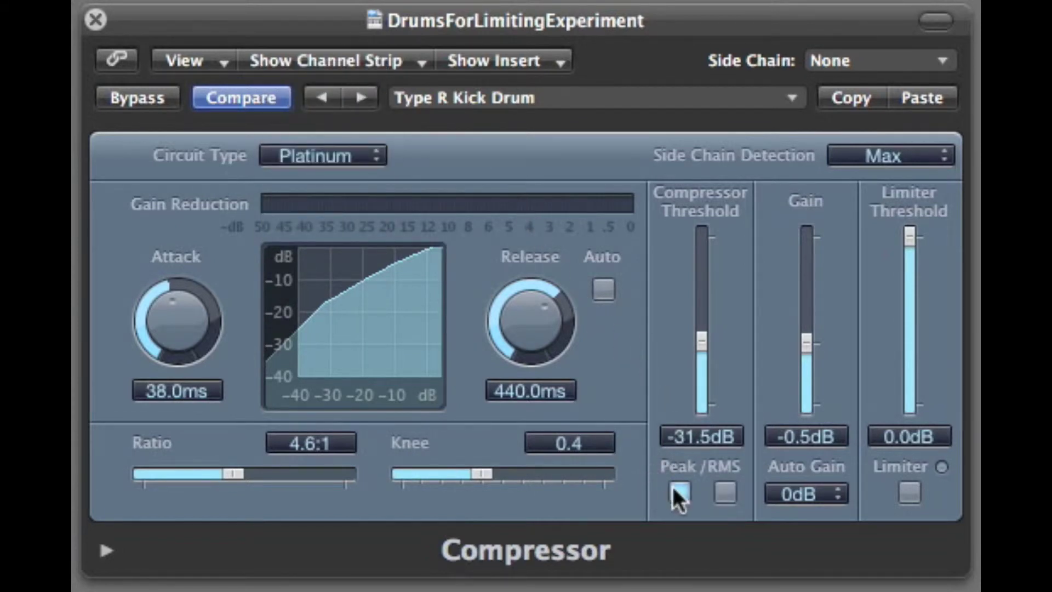
Audition RMS level detection during playback, then return to Peak detection
left_click(724, 493)
key("space")
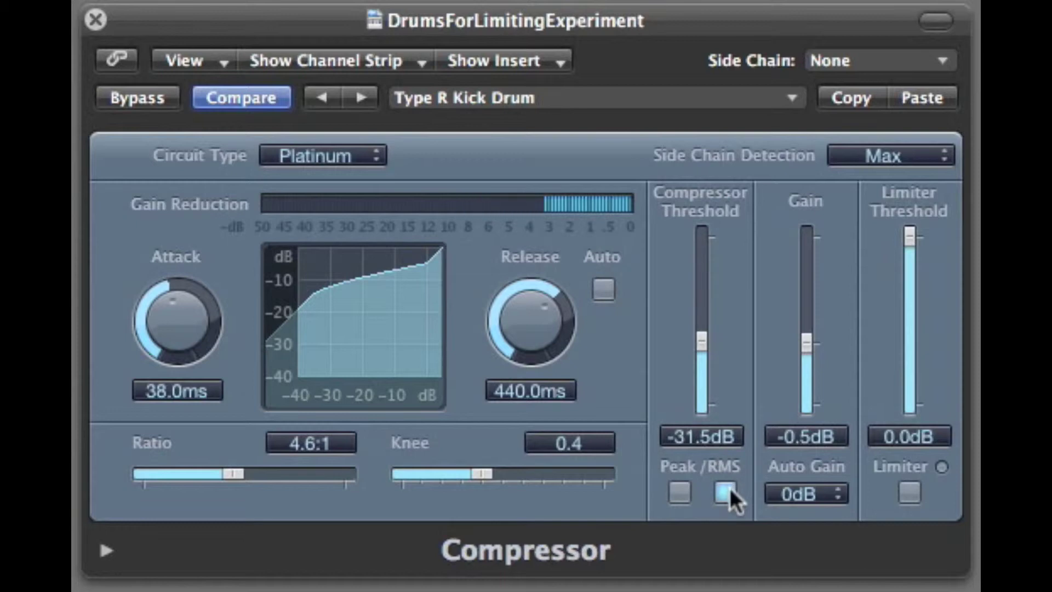
left_click(678, 491)
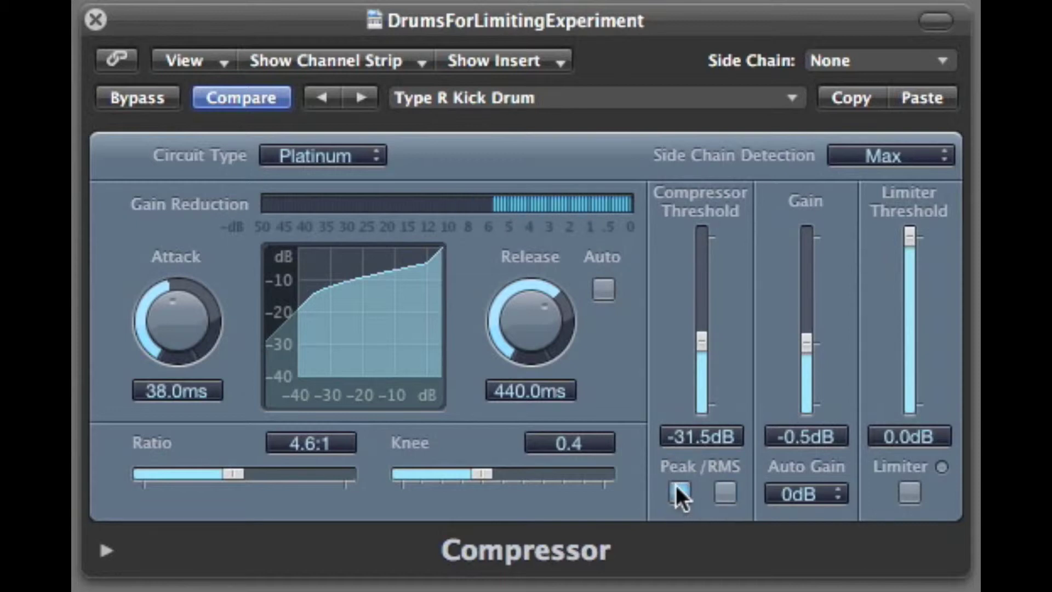
left_click(816, 491)
Set the output gain to 1.0 dB and Auto Gain to -12 dB
left_click(815, 495)
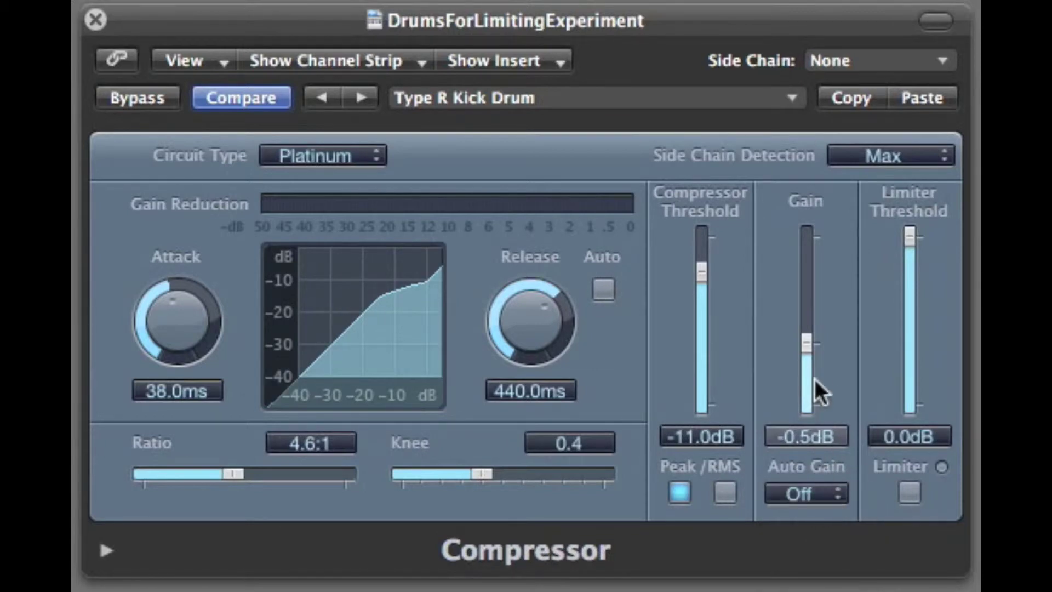
mouse_move(809, 343)
left_mouse_down()
mouse_move(800, 305)
mouse_move(800, 370)
mouse_move(806, 339)
left_mouse_up()
left_click(837, 496)
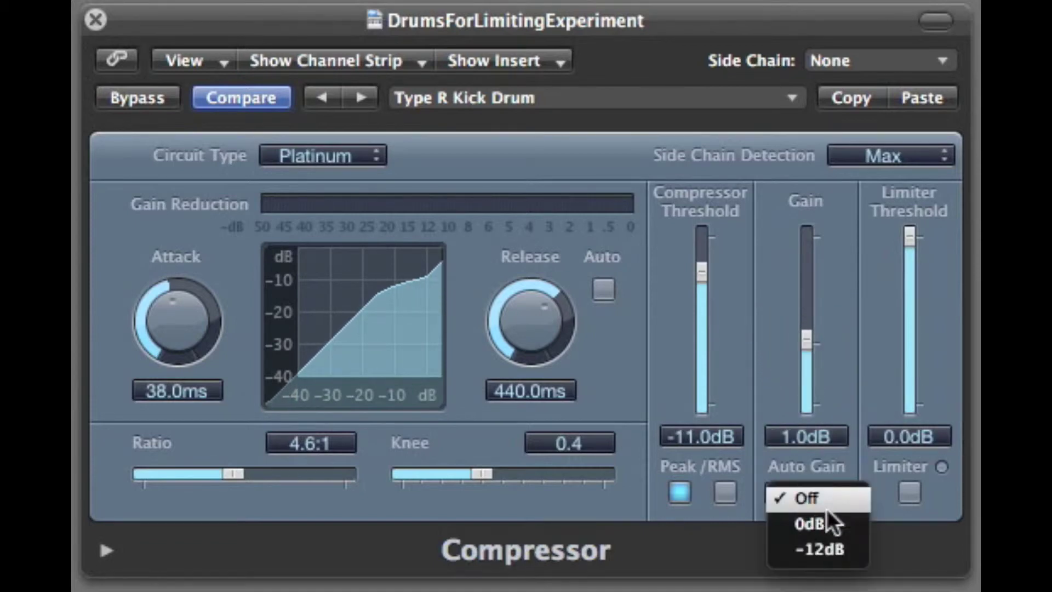
left_click(821, 517)
left_click(833, 493)
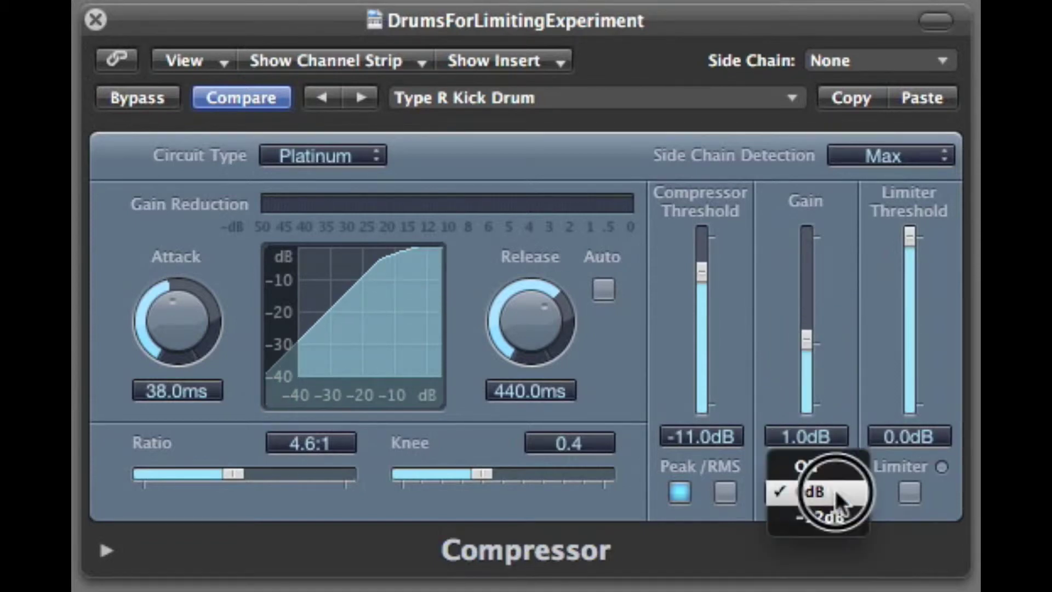
left_click(829, 515)
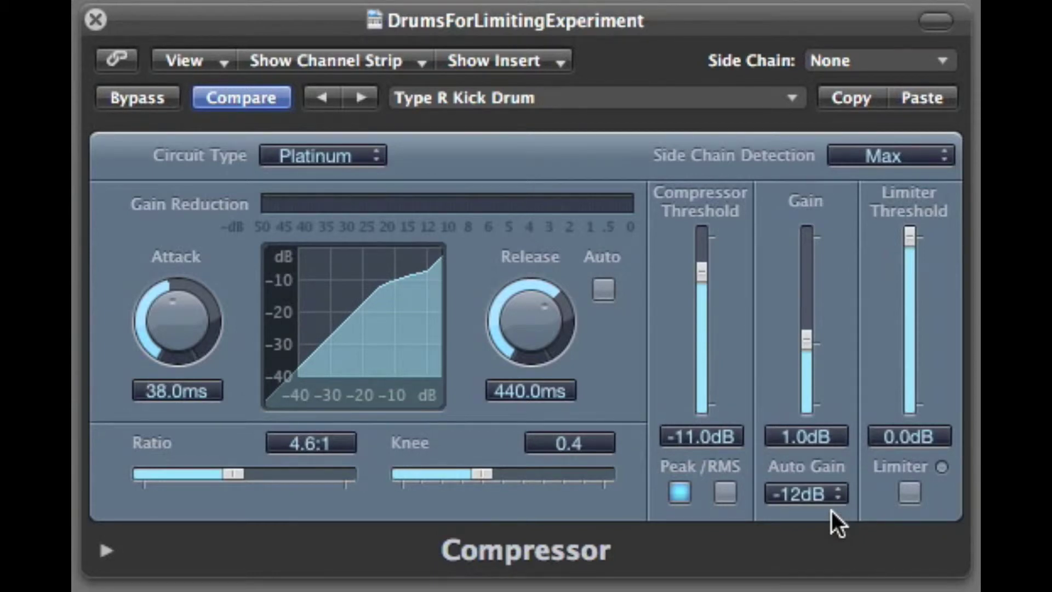
Set threshold to -15.0 dB, ratio 2.5:1, knee 0.9, and enable automatic release
mouse_move(702, 272)
left_mouse_down()
mouse_move(701, 358)
mouse_move(701, 286)
left_mouse_up()
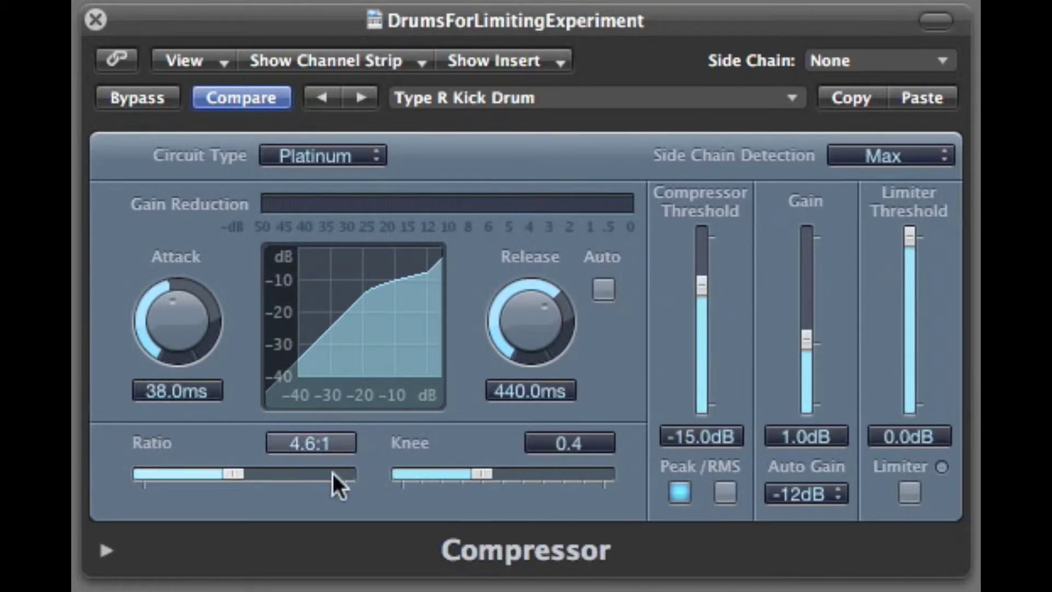
left_click_drag(233, 473, 198, 473)
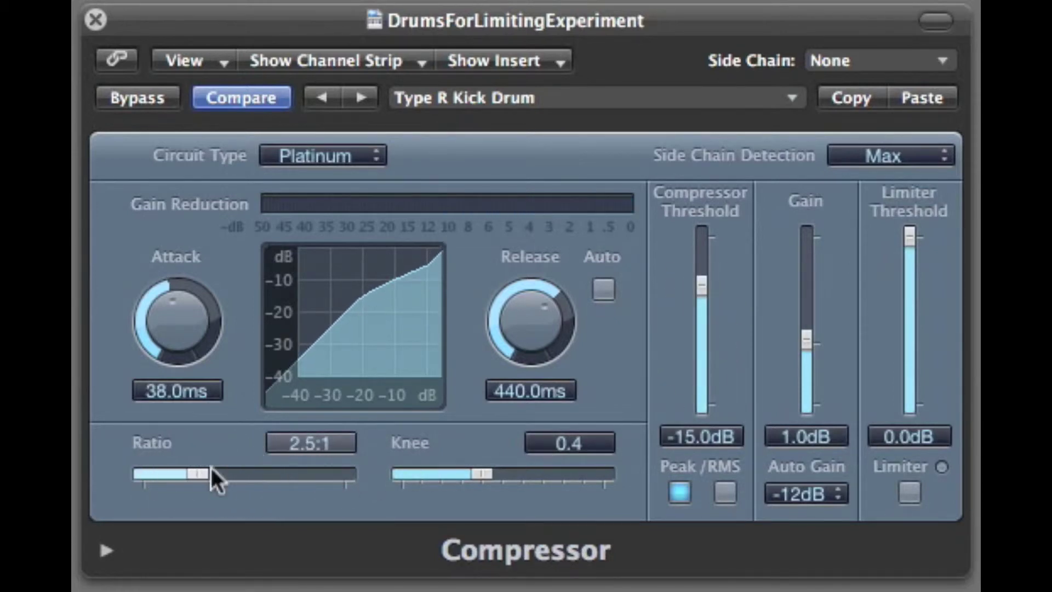
left_click_drag(481, 474, 584, 474)
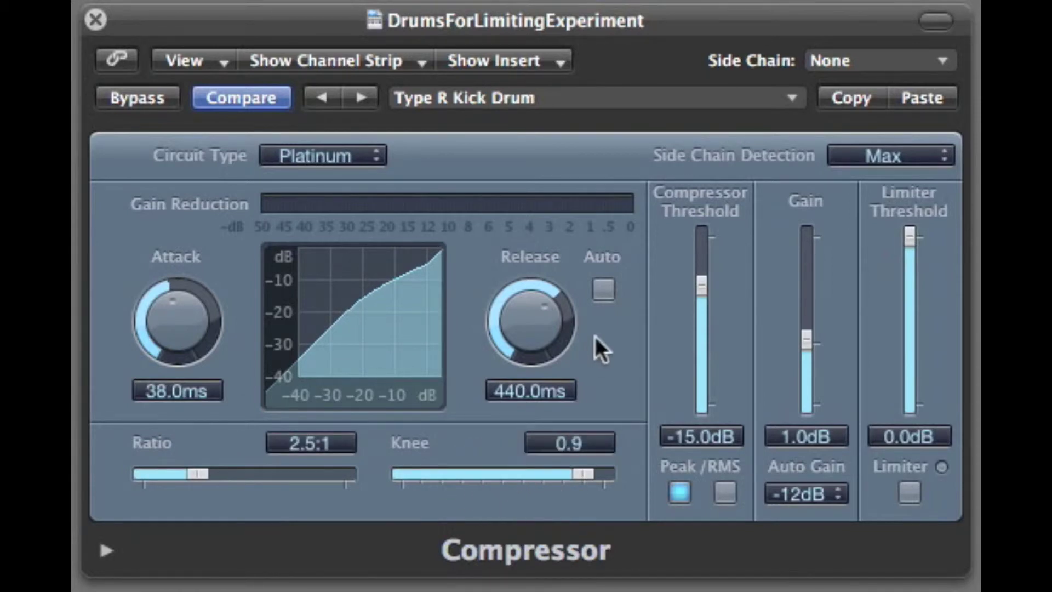
left_click(604, 289)
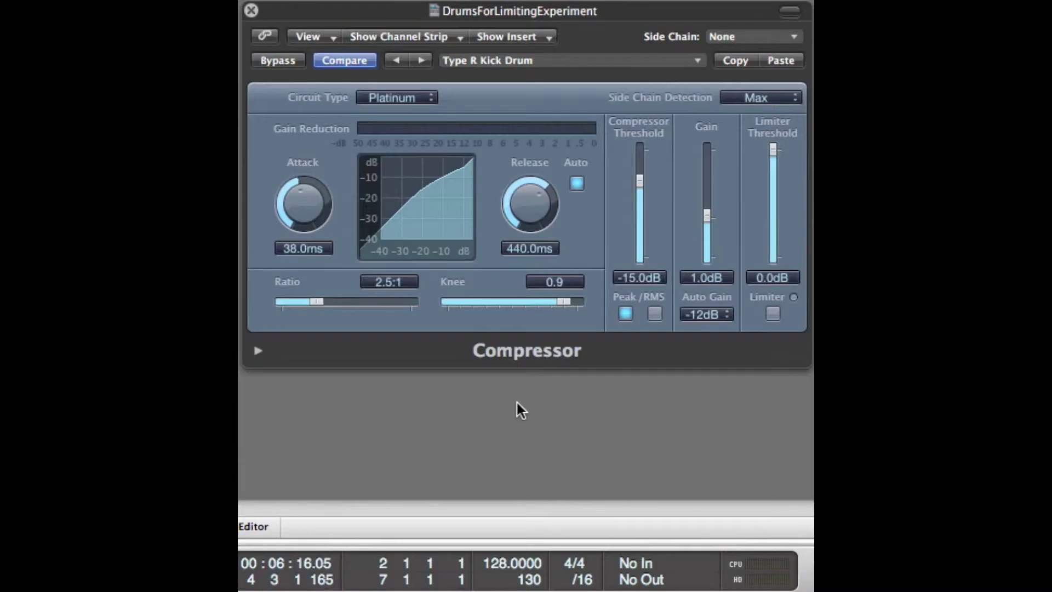
Expand the extended parameters and try Clip output distortion before setting it back to Off
left_click(258, 350)
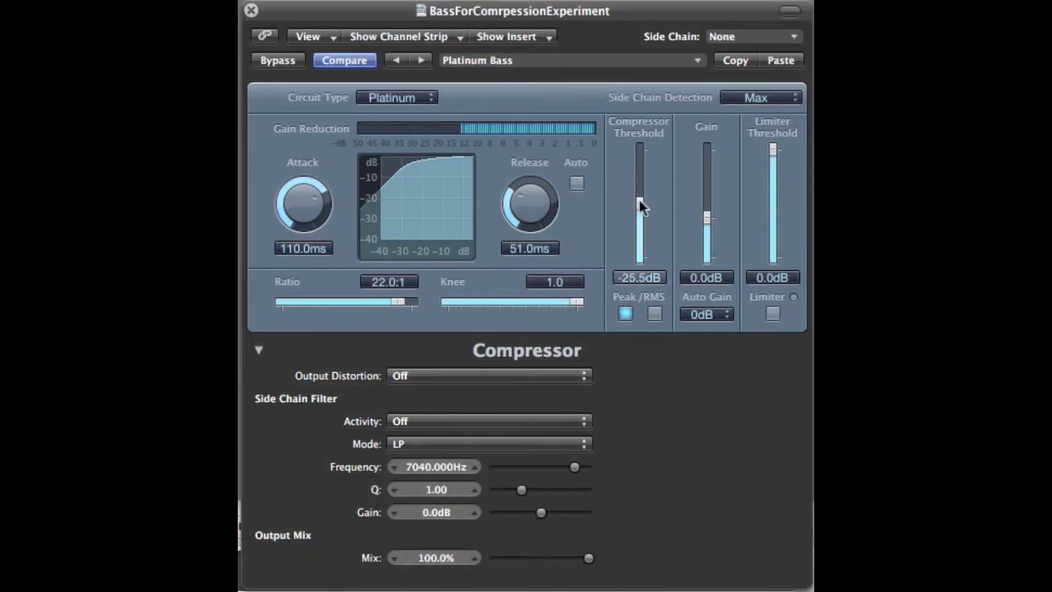
left_click_drag(638, 198, 639, 203)
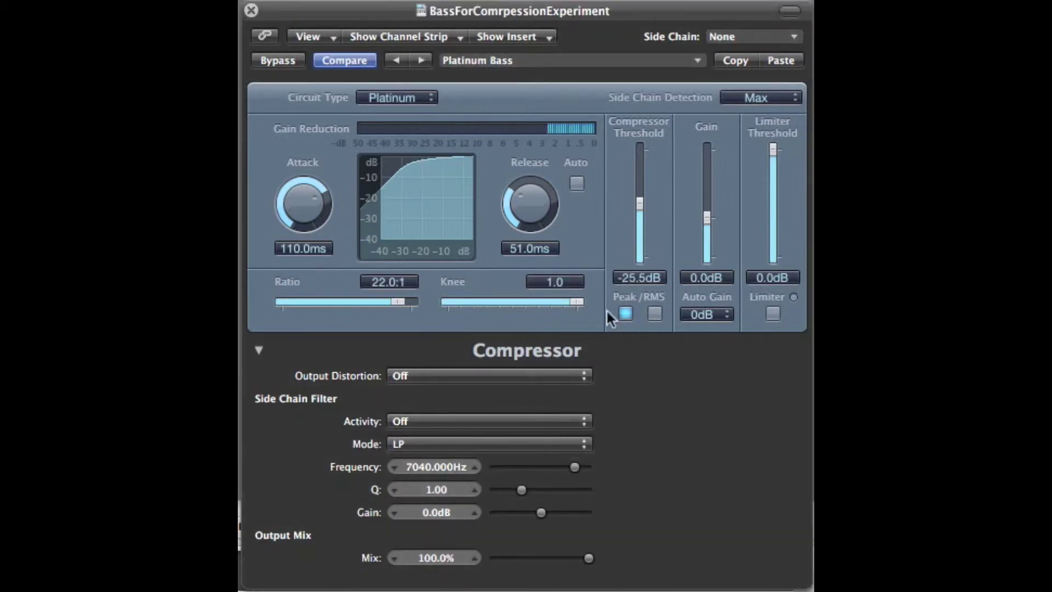
left_click(585, 379)
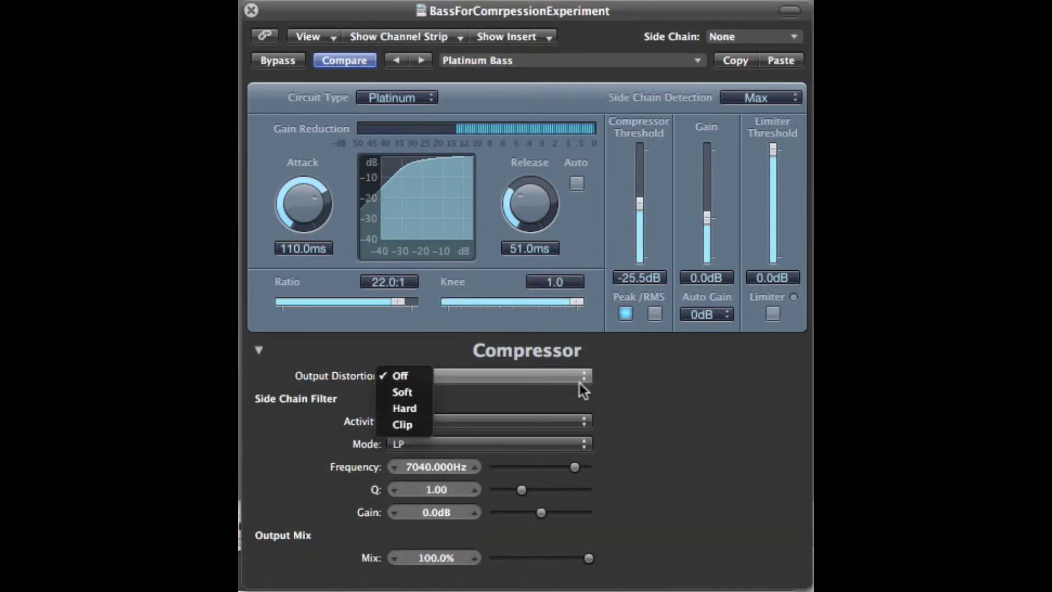
left_click(411, 423)
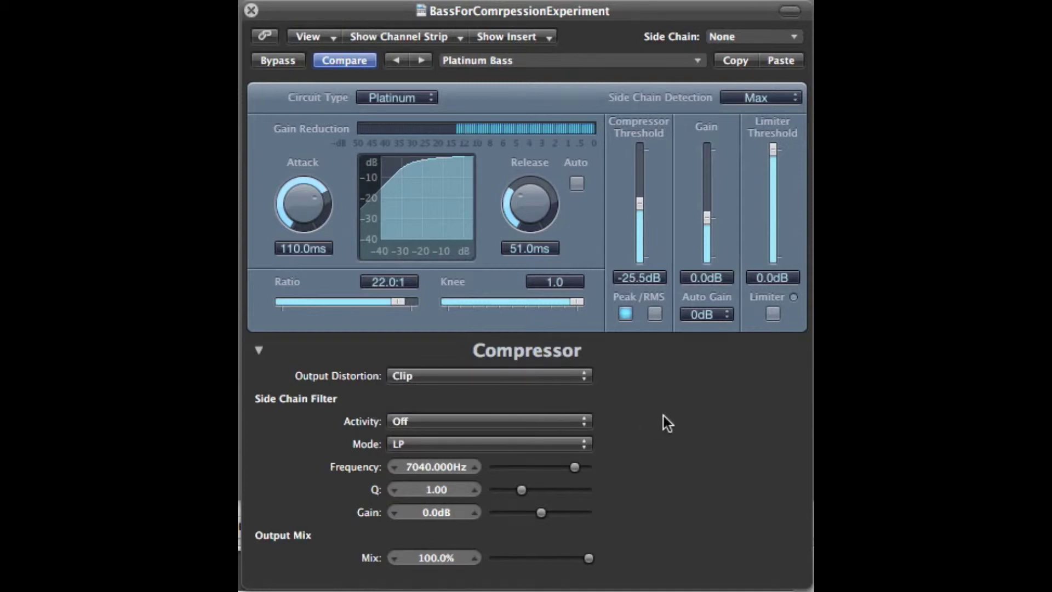
left_click(585, 376)
left_click(402, 377)
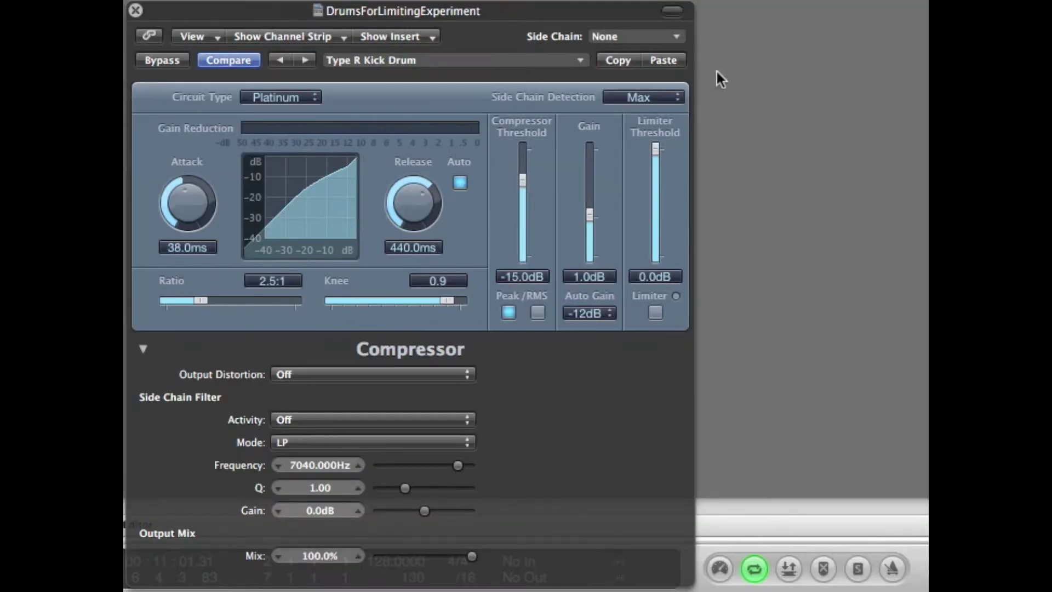
Key the drums compressor from Audio 3, with the side chain filter on Listen in BP mode at 246.939 Hz
left_click(676, 38)
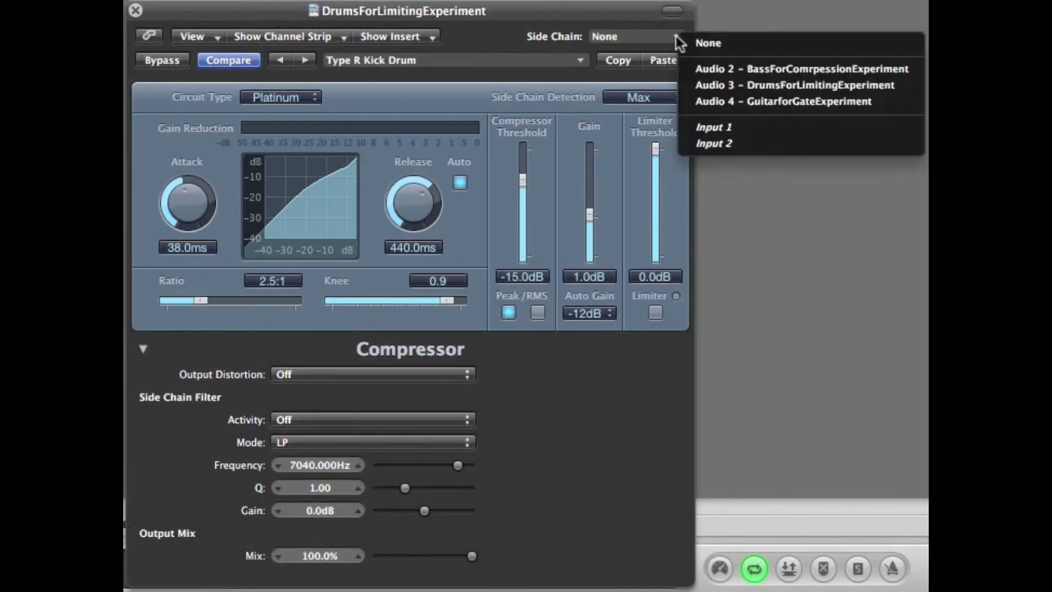
left_click(711, 84)
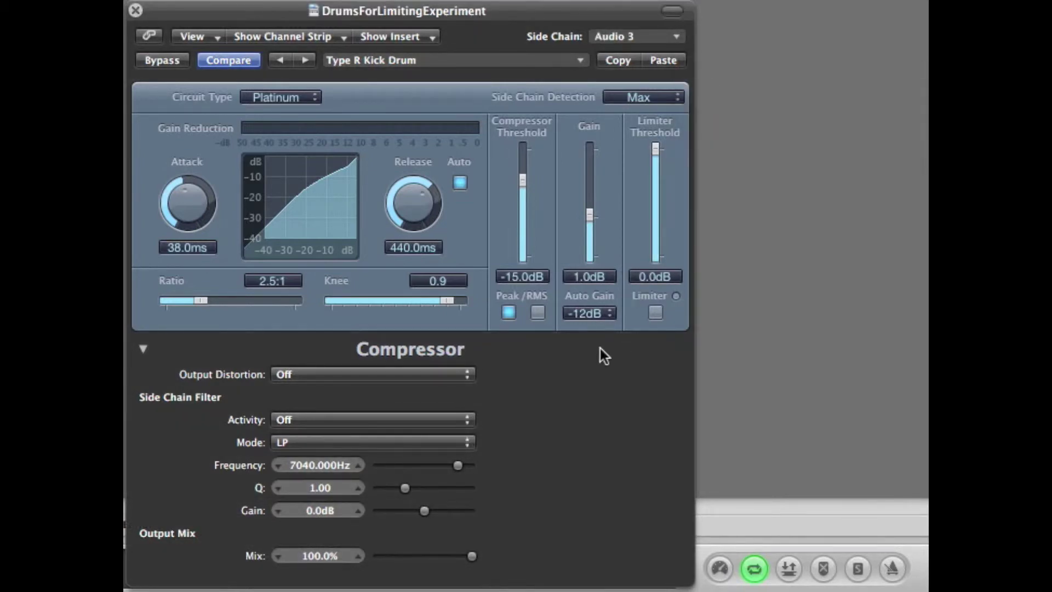
left_click(452, 421)
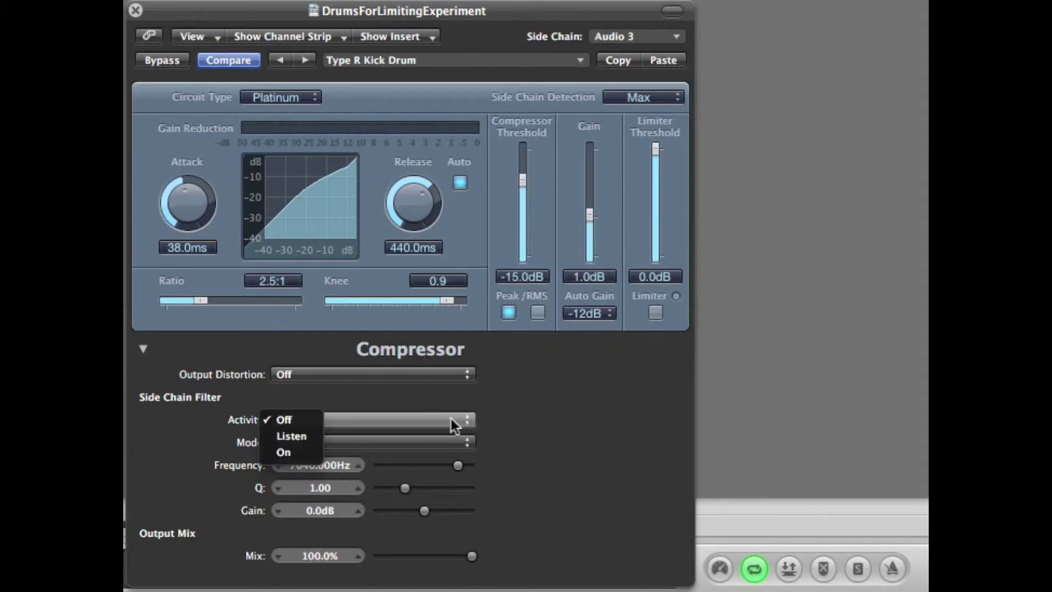
left_click(285, 436)
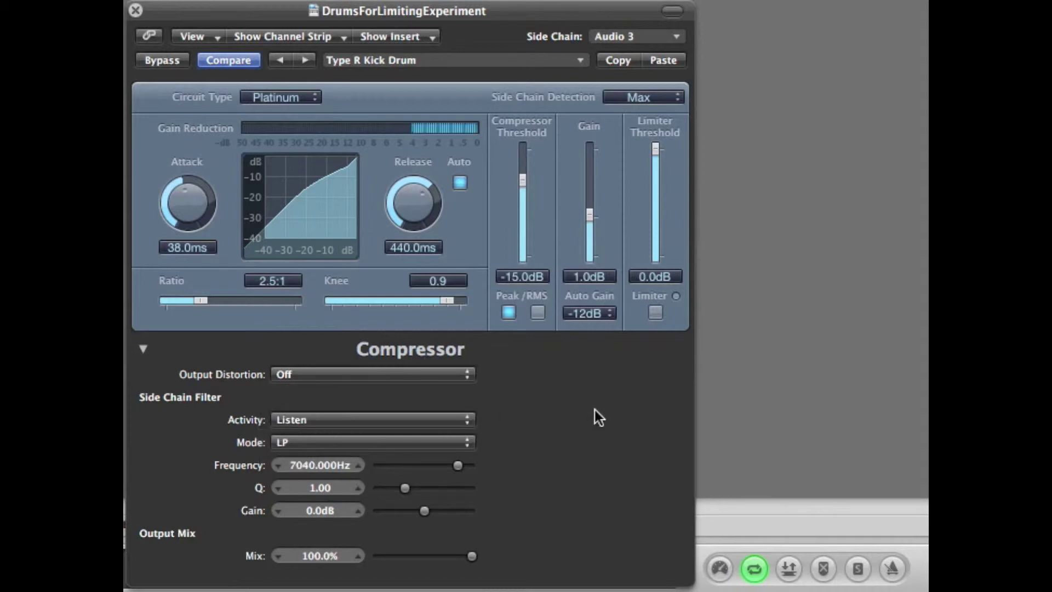
left_click(470, 443)
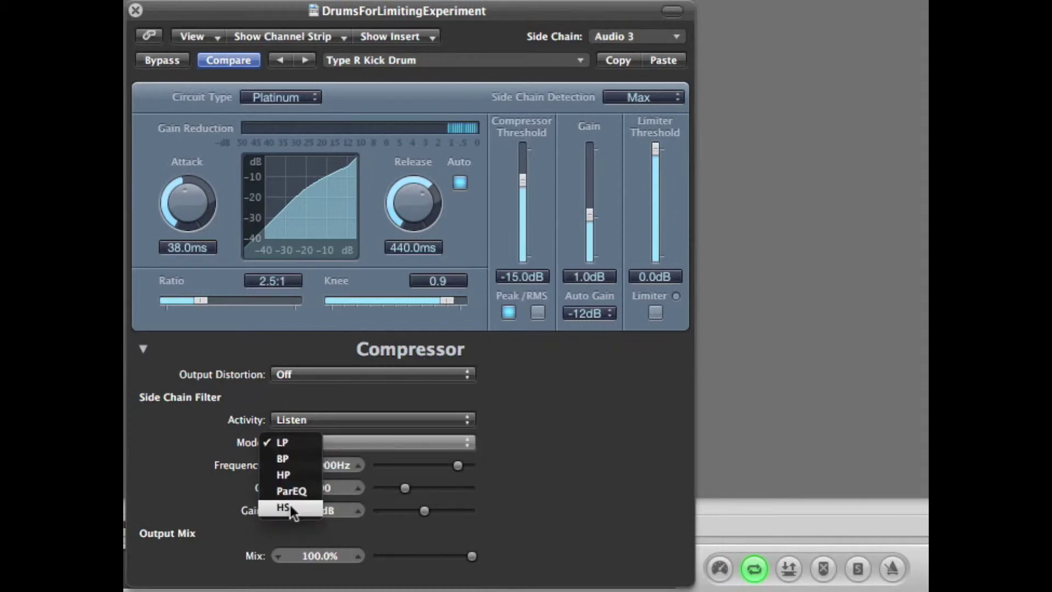
left_click(286, 463)
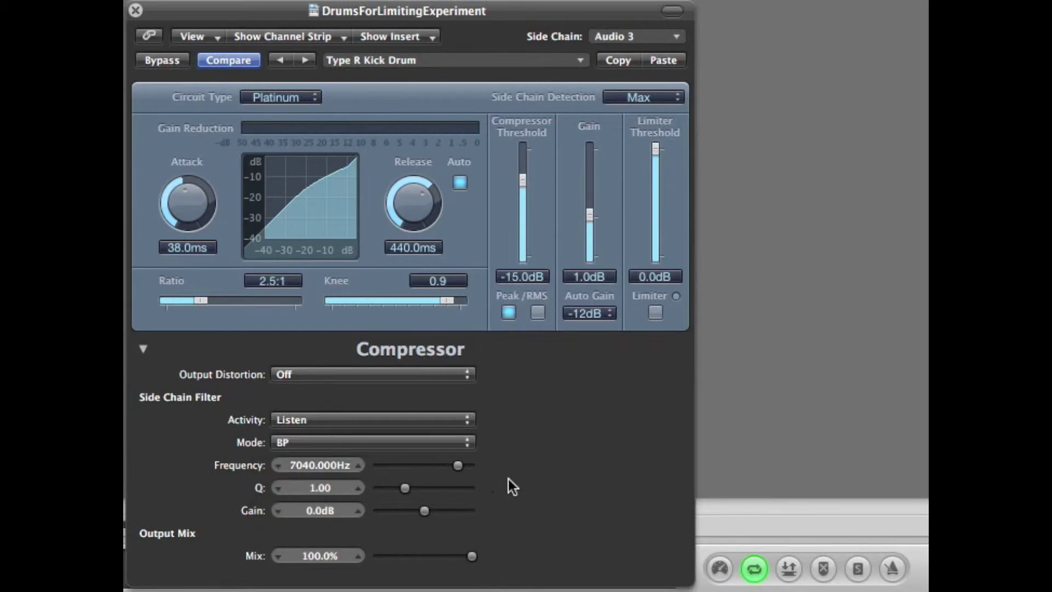
left_click_drag(461, 464, 421, 466)
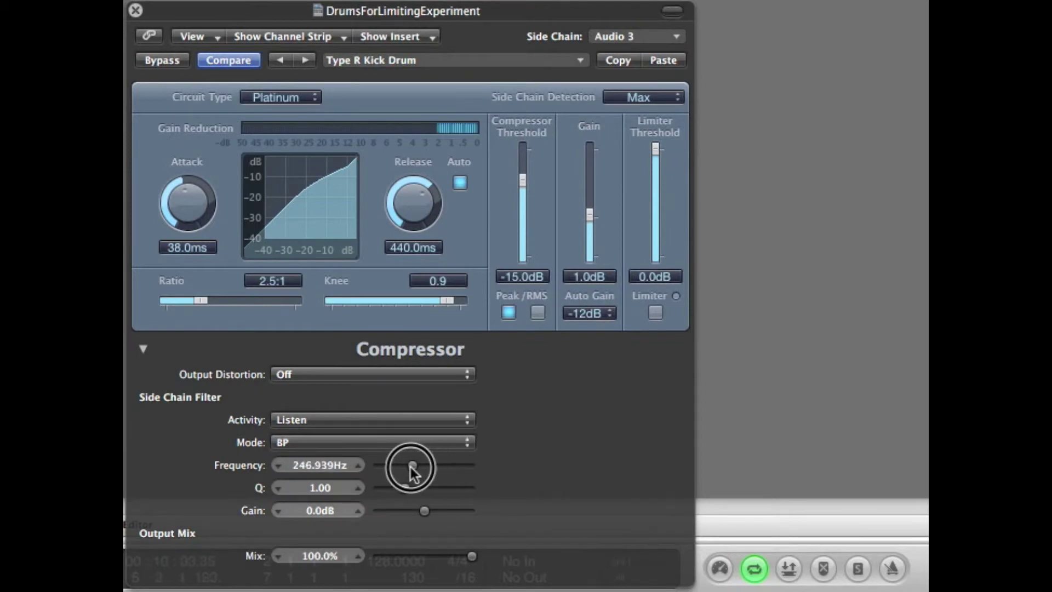
Tune the side chain filter to 415.309 Hz with 1.5 dB gain and switch it On
left_click_drag(410, 467, 390, 490)
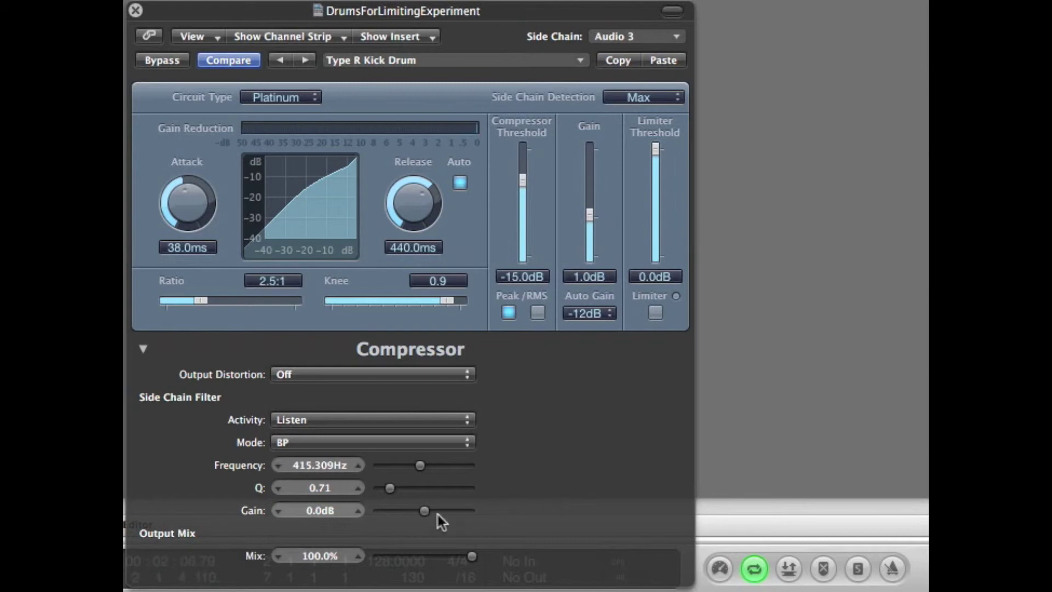
mouse_move(426, 512)
left_mouse_down()
mouse_move(459, 513)
mouse_move(427, 511)
left_mouse_up()
left_click(468, 421)
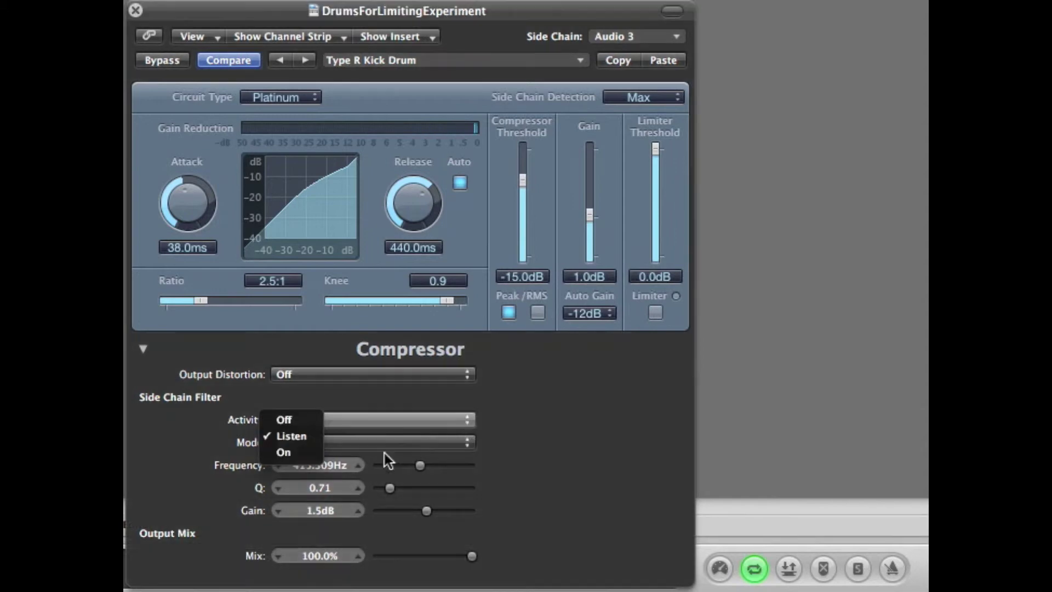
left_click(285, 453)
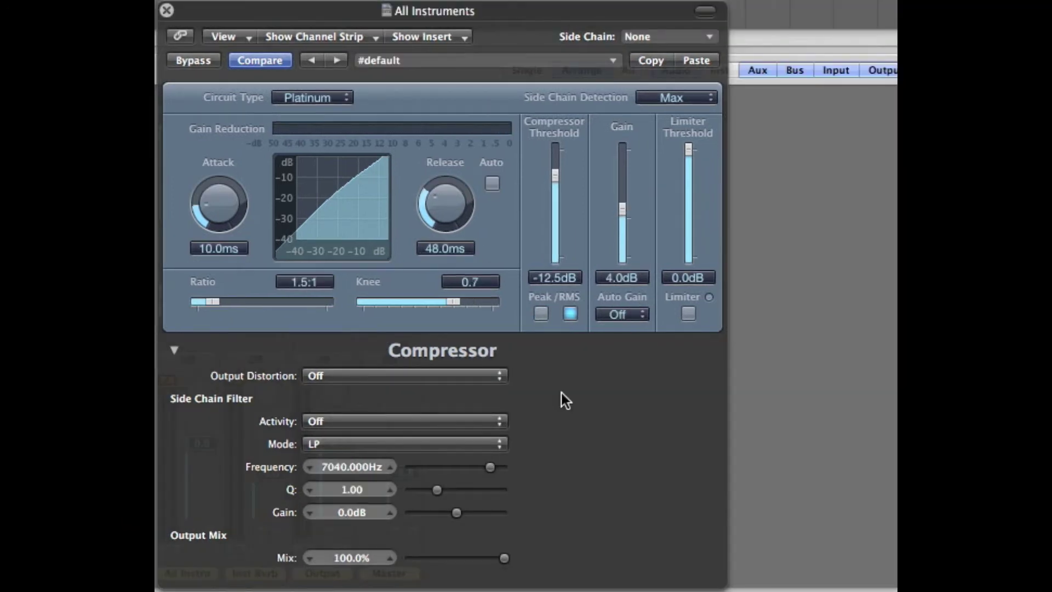
Key the All Instruments compressor from Bus 7 and set its side chain filter to Listen, then On
left_click(710, 39)
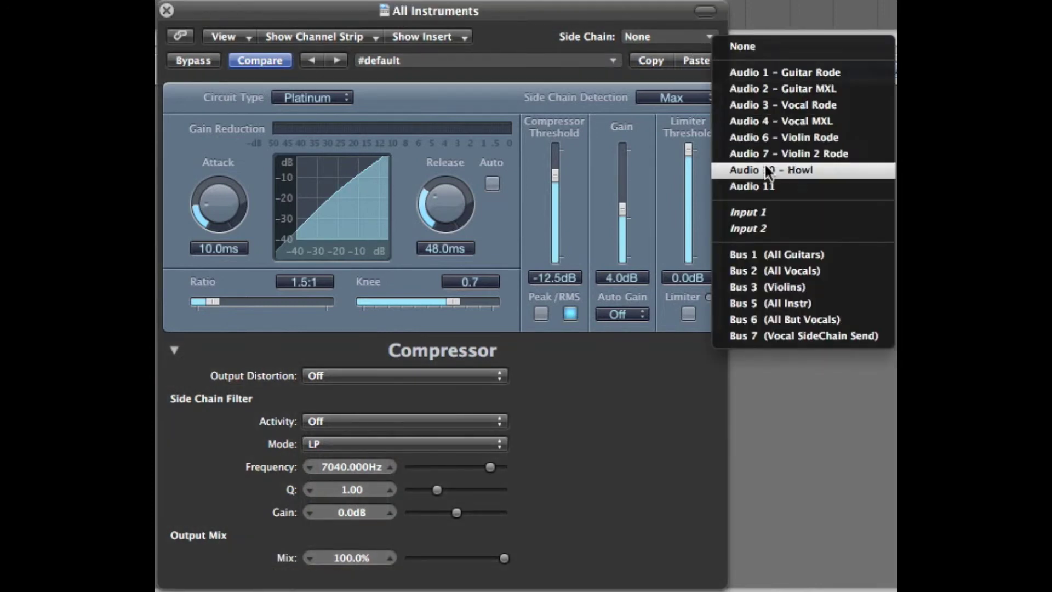
left_click(789, 337)
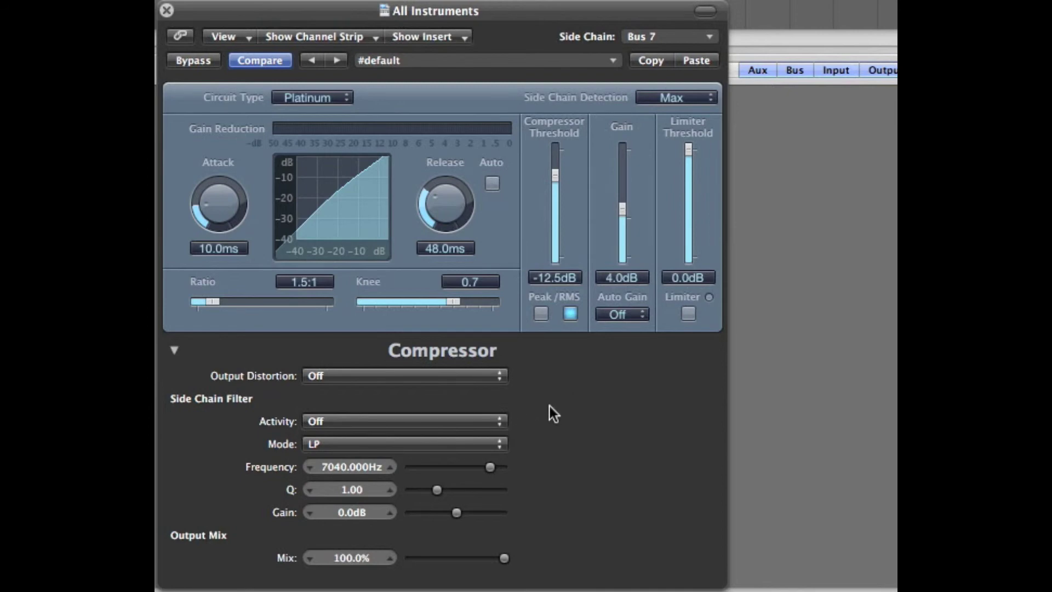
left_click(500, 423)
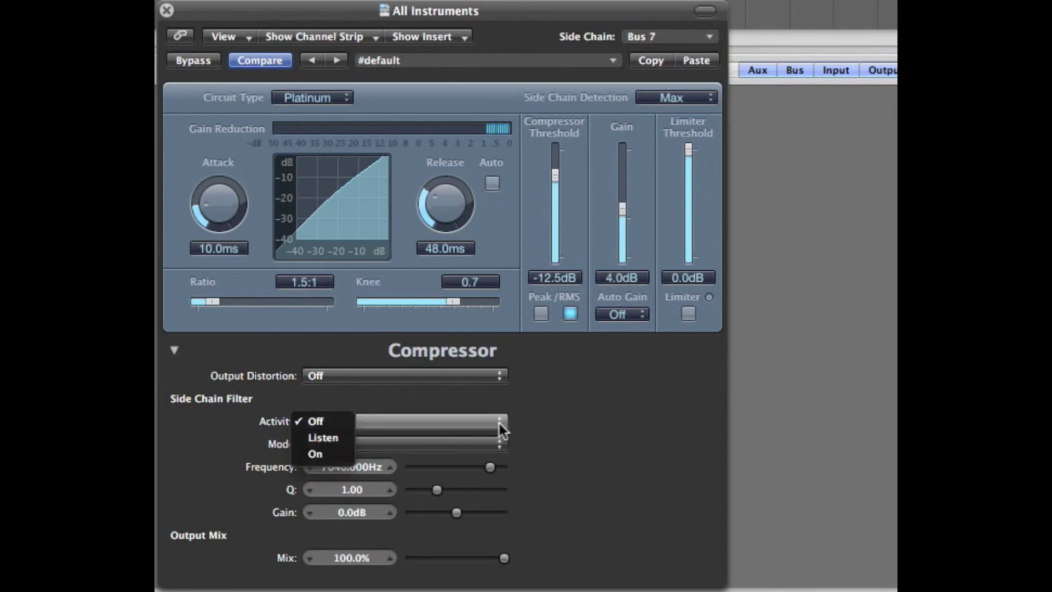
left_click(306, 439)
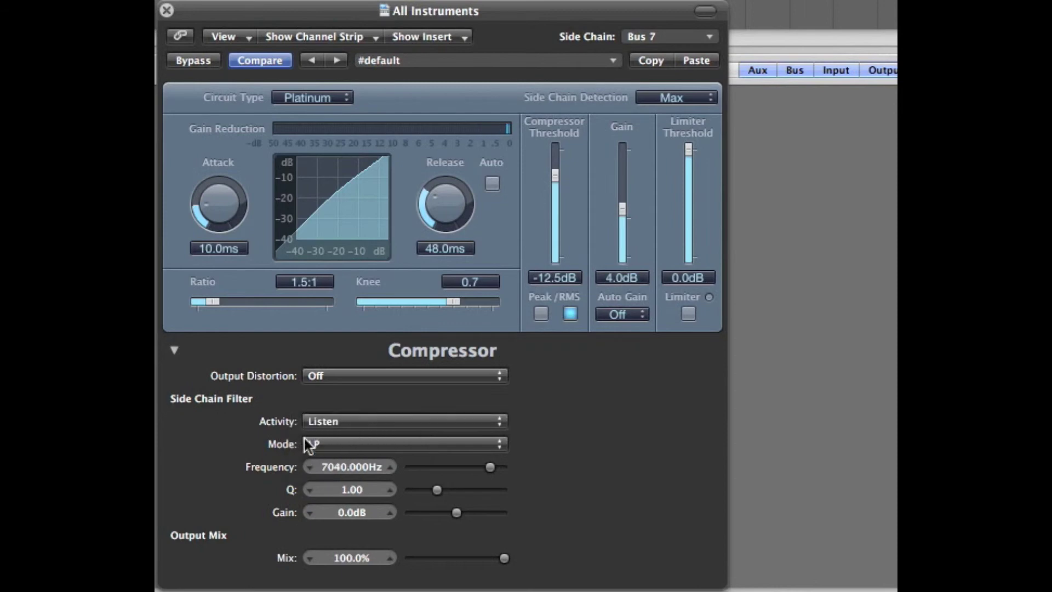
left_click(497, 427)
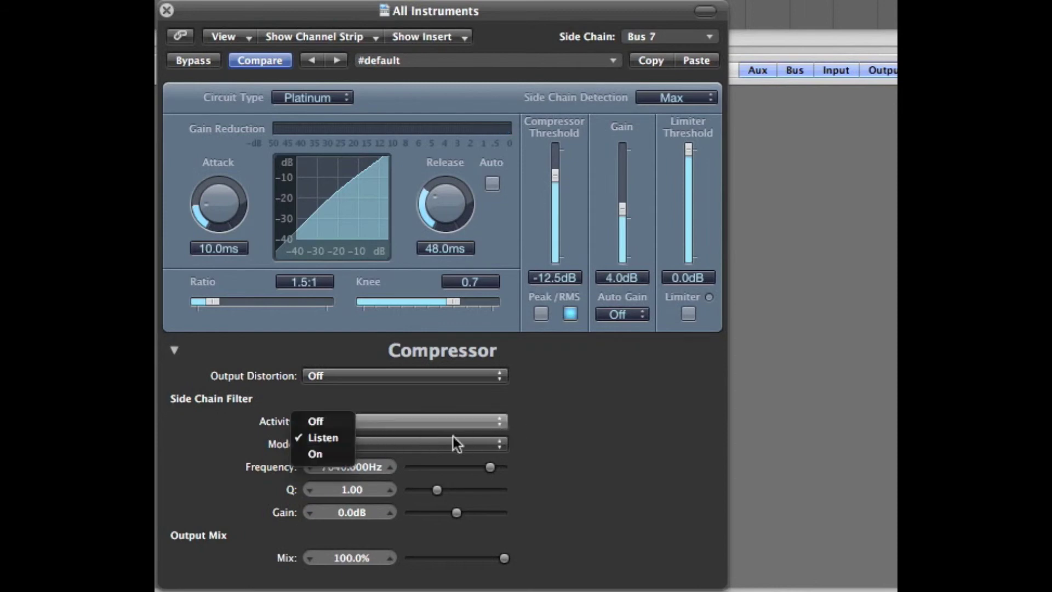
left_click(331, 454)
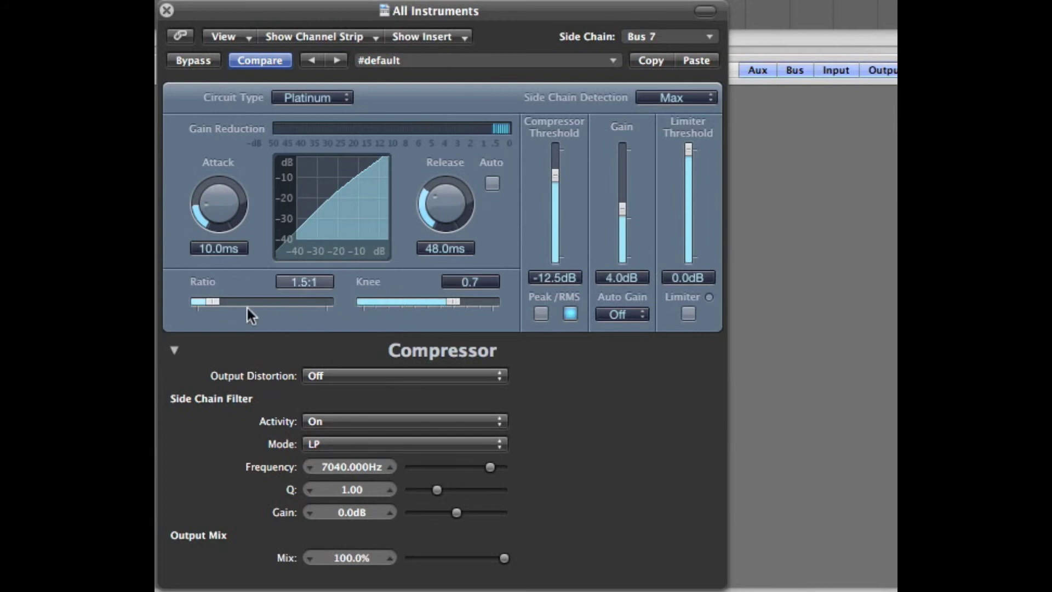
Set the All Instruments compressor to ratio 29:1, release 13ms, threshold -23dB and mix 1.5%
left_click_drag(209, 299, 322, 299)
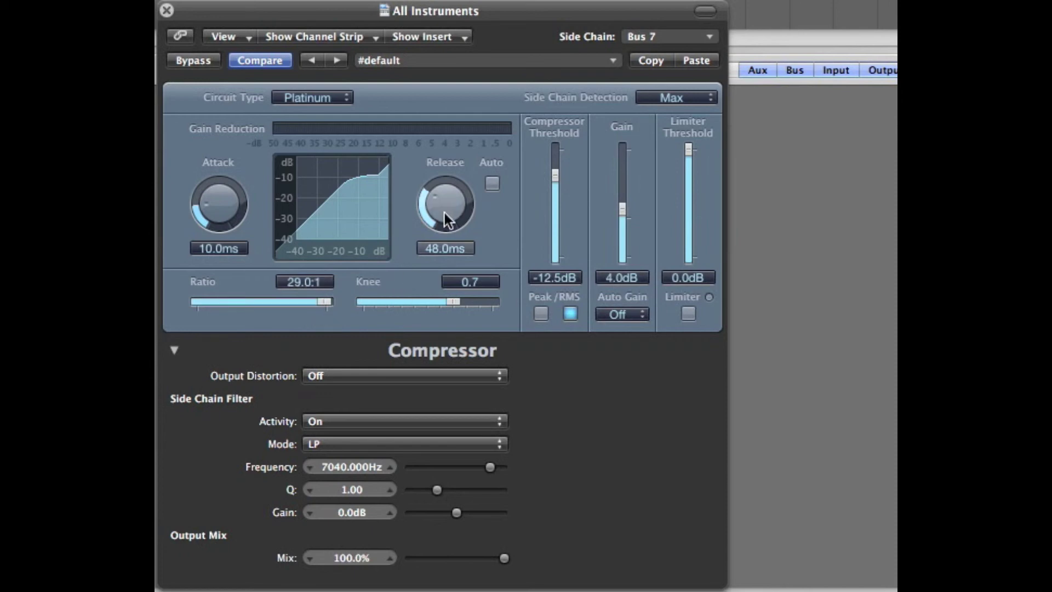
left_click_drag(436, 199, 438, 222)
left_click_drag(551, 174, 551, 199)
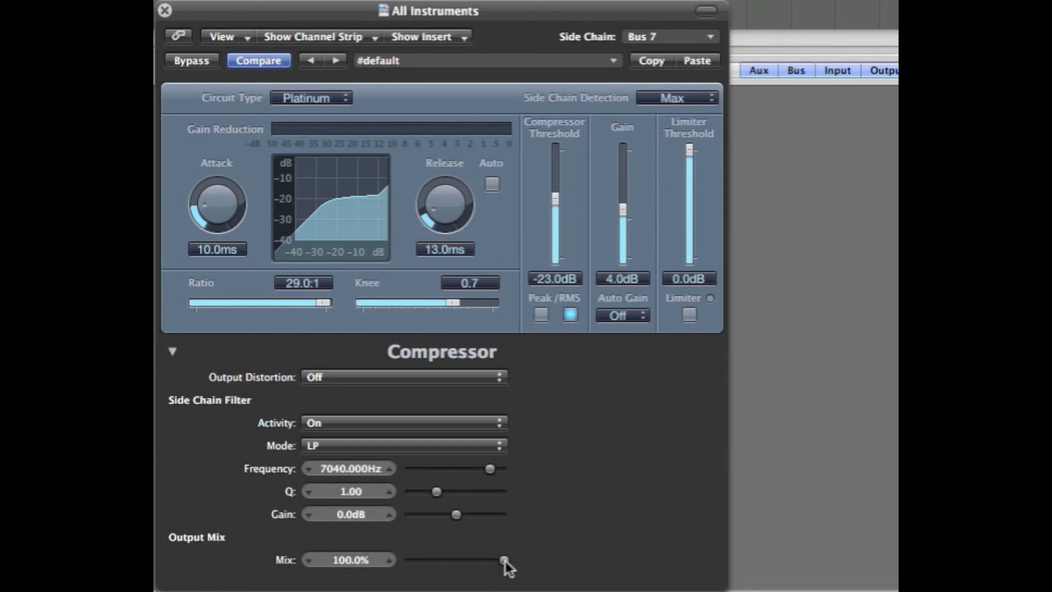
left_click_drag(504, 559, 397, 563)
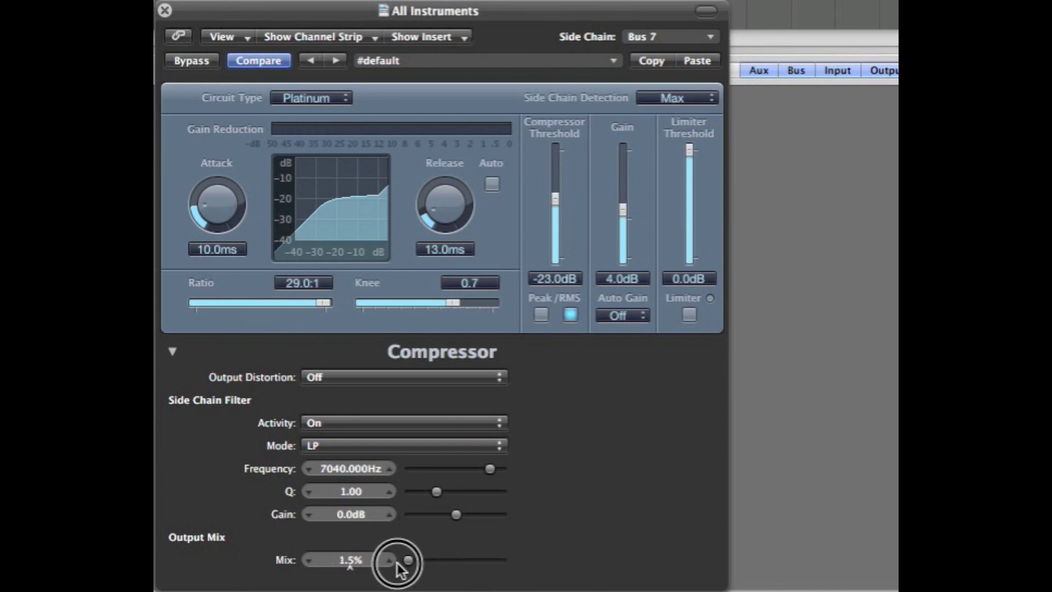